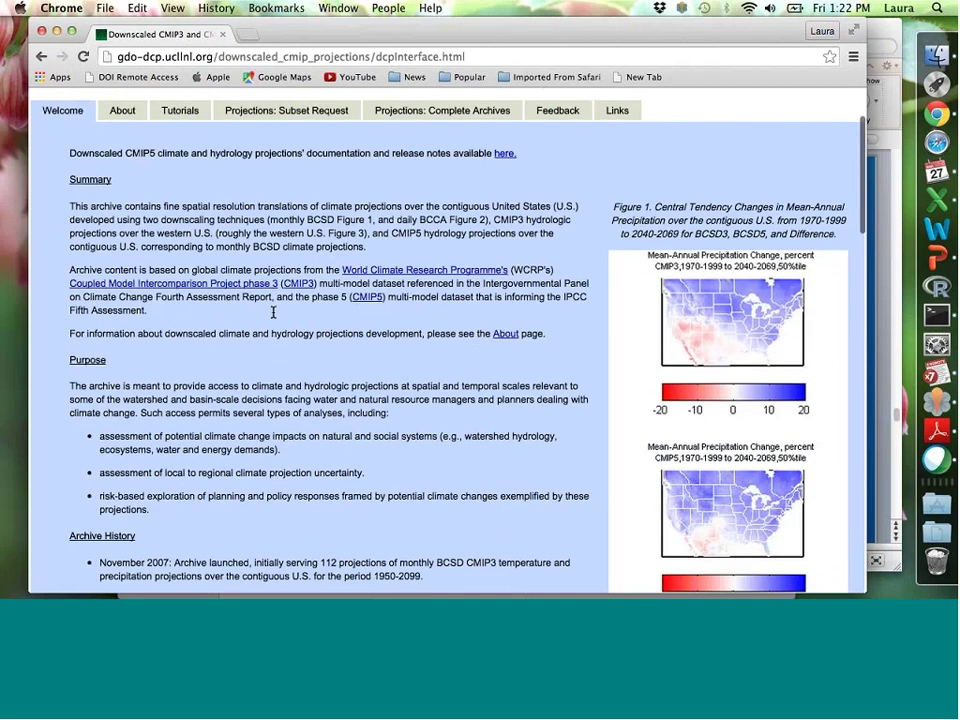
{"action": "scroll", "coordinate": [273, 313], "scroll_direction": "down", "scroll_amount": 7}
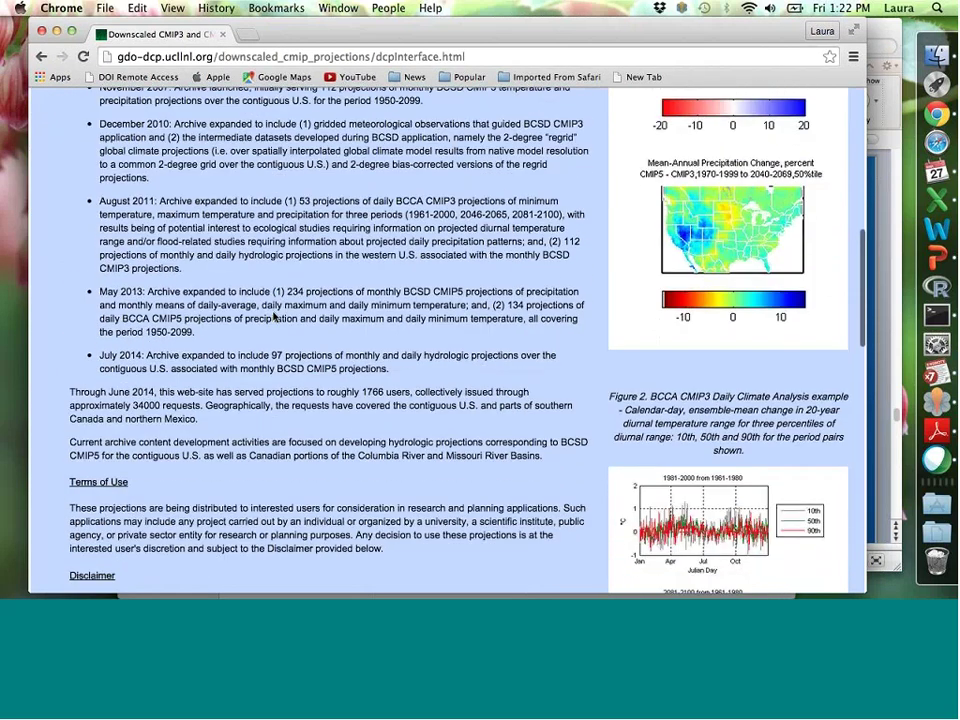
Scroll the Welcome page, then go to the About page showing Climate documentation and release notes
{"action": "scroll", "coordinate": [273, 313], "scroll_direction": "up", "scroll_amount": 15}
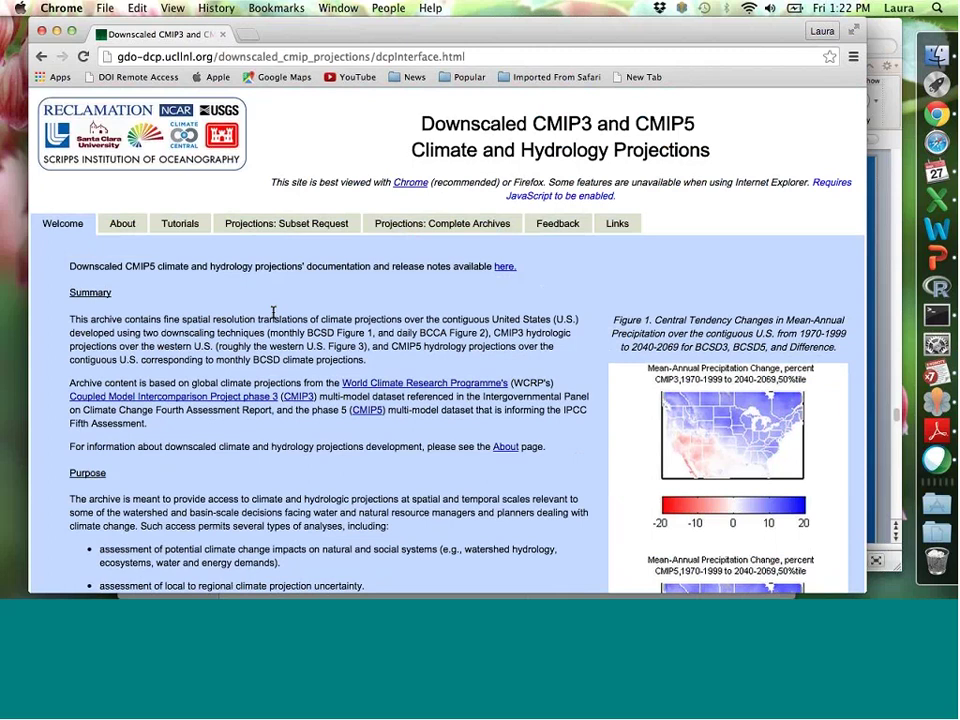
{"action": "left_click", "coordinate": [127, 228]}
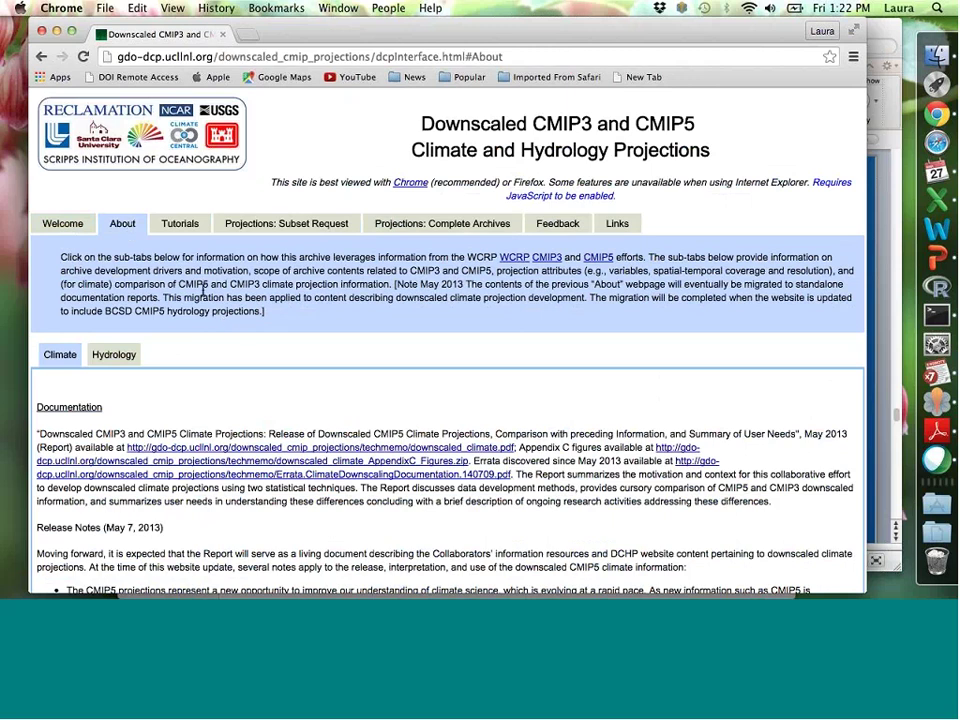
Read through the Climate documentation on the About page
{"action": "left_click", "coordinate": [64, 355]}
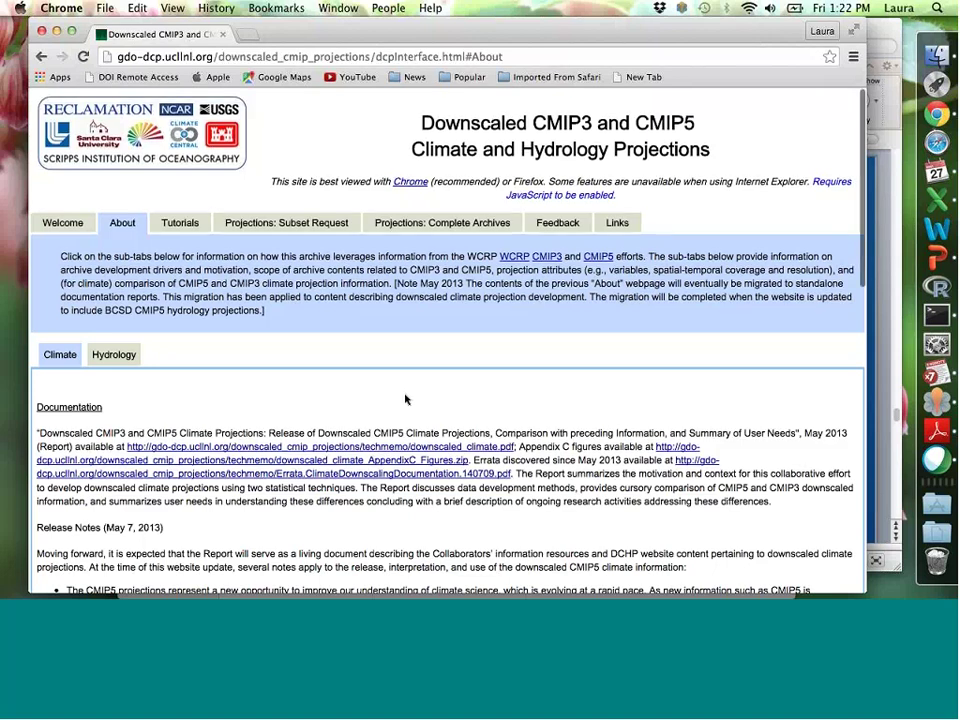
{"action": "scroll", "coordinate": [405, 399], "scroll_direction": "down", "scroll_amount": 5}
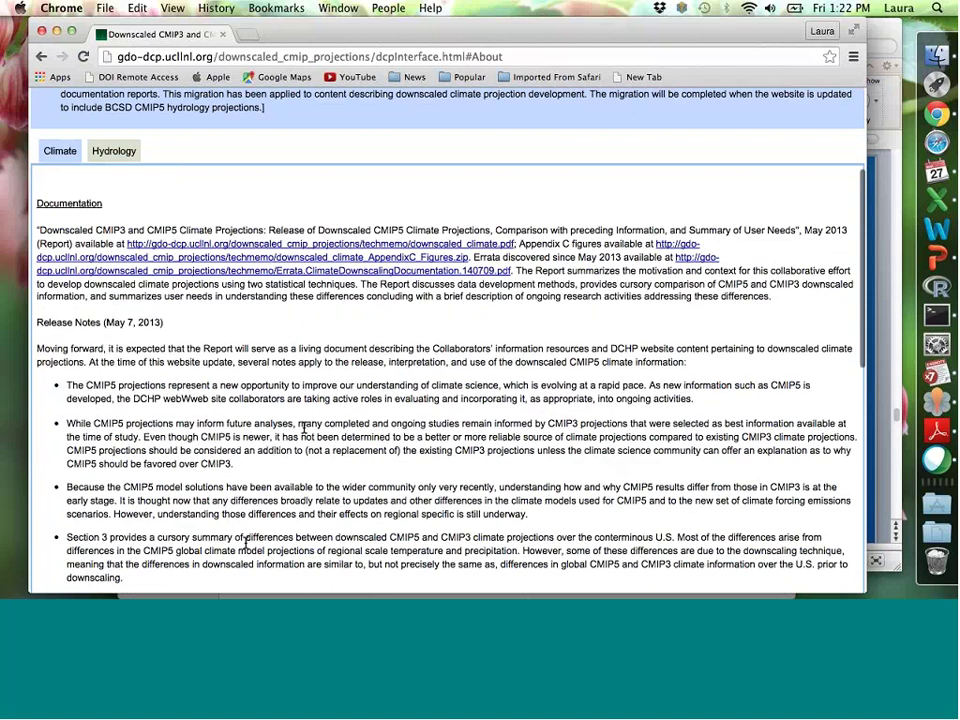
{"action": "scroll", "coordinate": [246, 540], "scroll_direction": "down", "scroll_amount": 5}
{"action": "scroll", "coordinate": [246, 548], "scroll_direction": "down", "scroll_amount": 4}
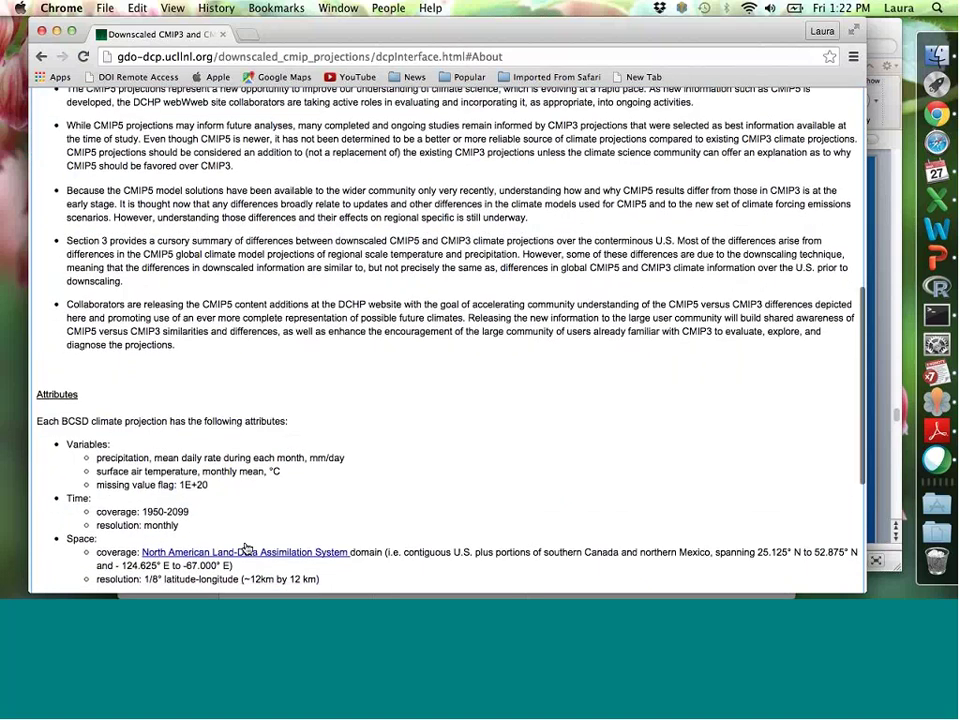
{"action": "scroll", "coordinate": [246, 548], "scroll_direction": "down", "scroll_amount": 2}
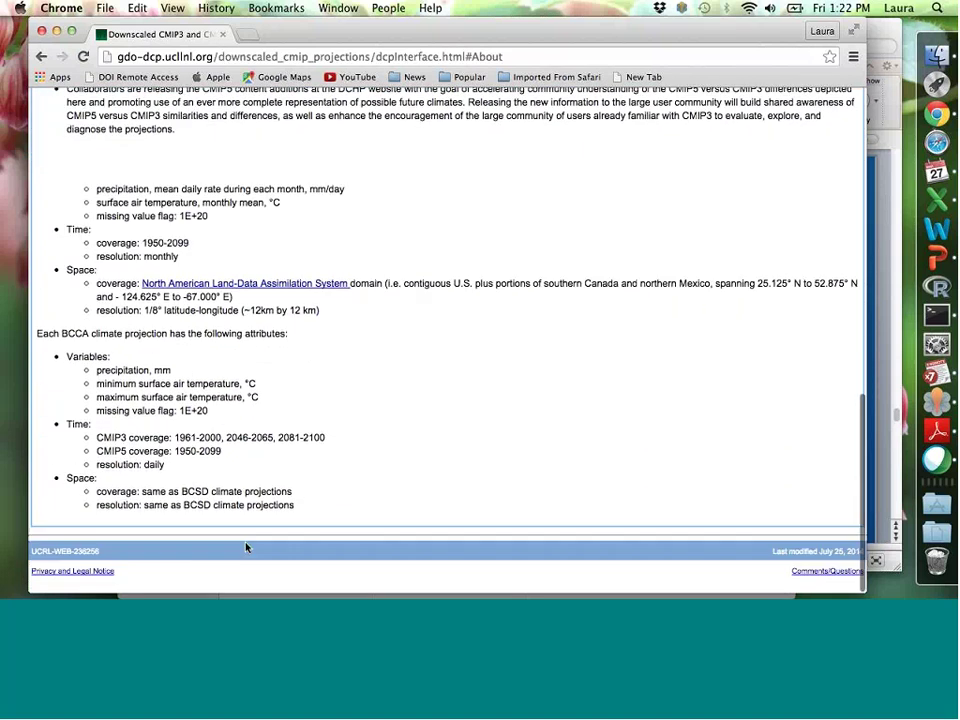
{"action": "scroll", "coordinate": [246, 547], "scroll_direction": "up", "scroll_amount": 15}
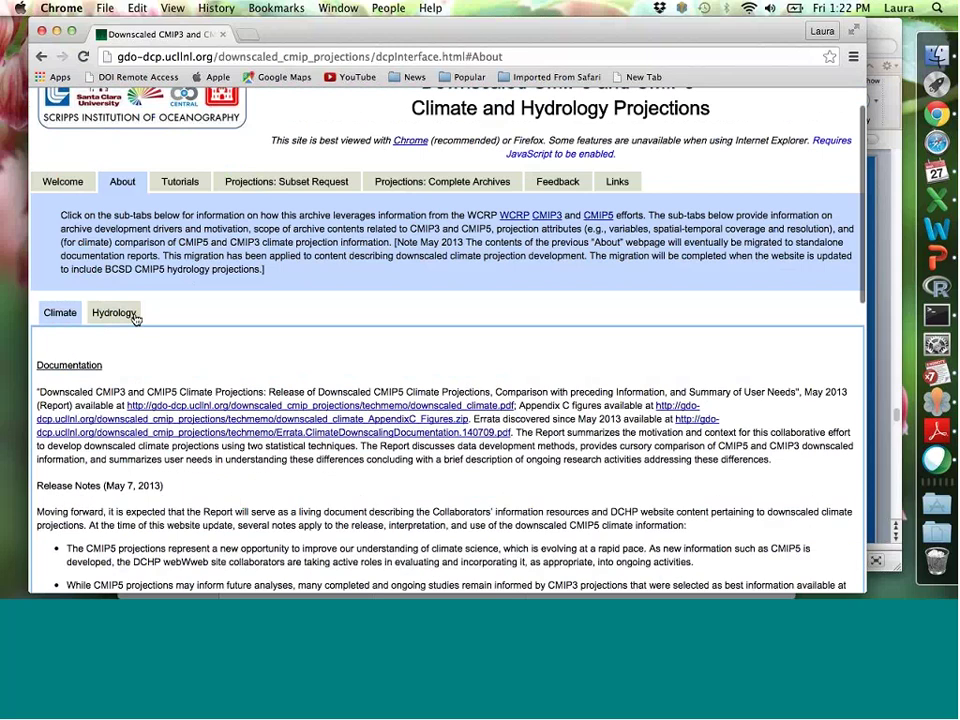
Switch to the Hydrology sub-tab and review its BCSD hydrologic projection attributes
{"action": "left_click", "coordinate": [133, 314]}
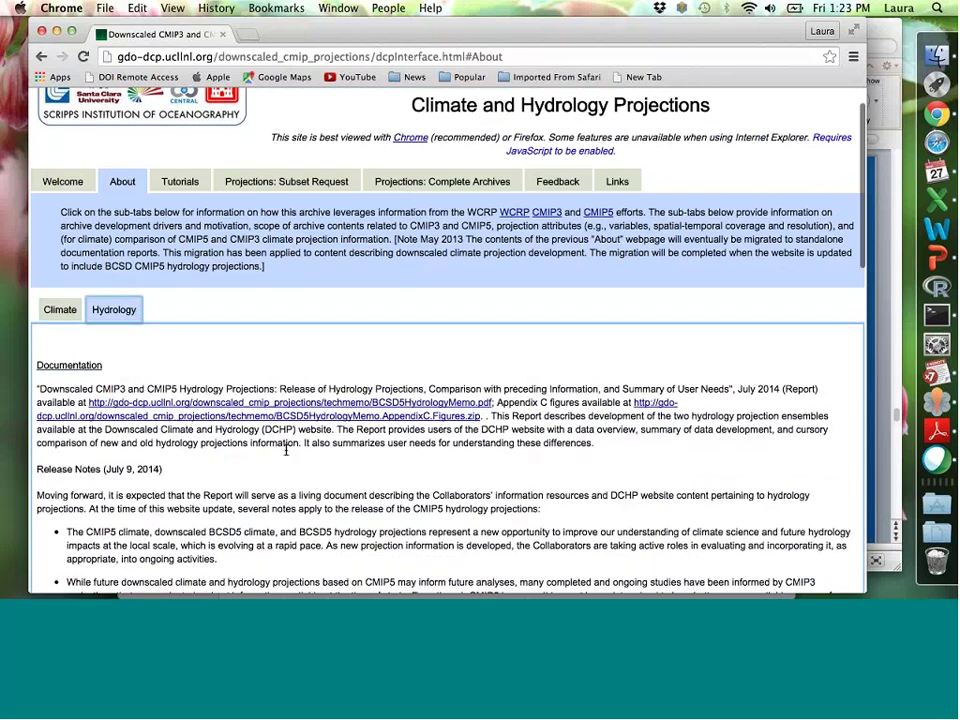
{"action": "scroll", "coordinate": [286, 452], "scroll_direction": "down", "scroll_amount": 10}
{"action": "scroll", "coordinate": [286, 452], "scroll_direction": "down", "scroll_amount": 3}
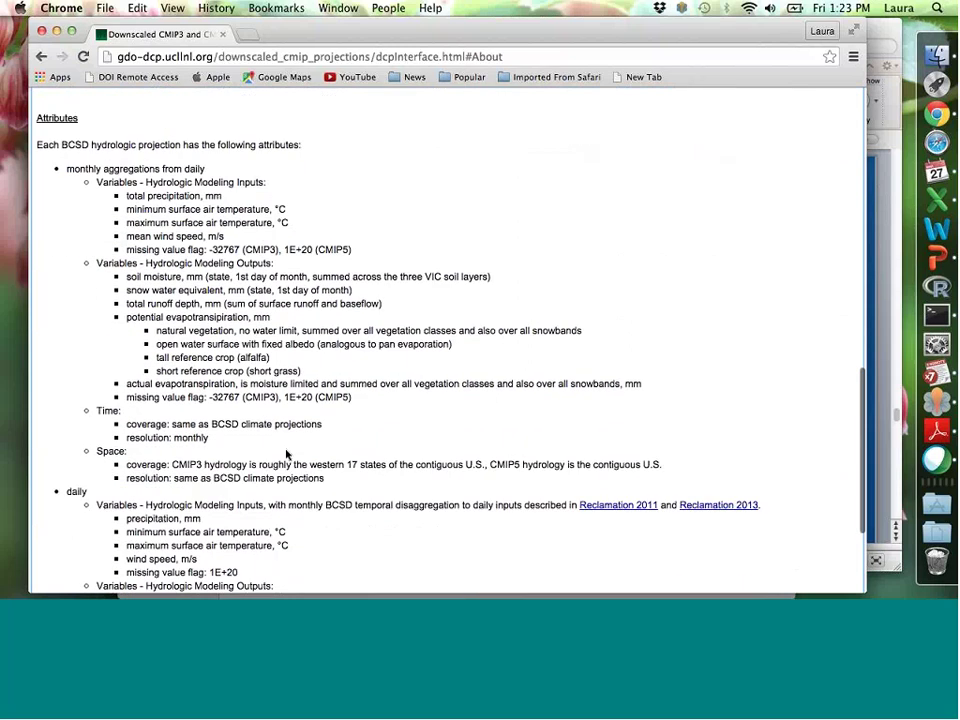
{"action": "scroll", "coordinate": [234, 441], "scroll_direction": "down", "scroll_amount": 5}
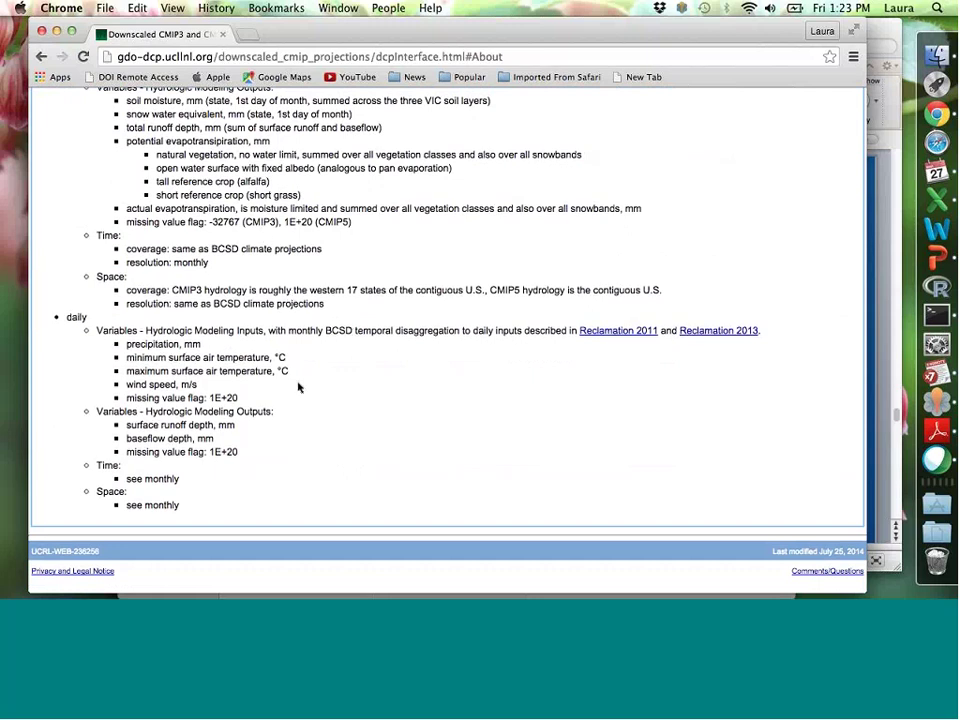
{"action": "scroll", "coordinate": [298, 387], "scroll_direction": "up", "scroll_amount": 20}
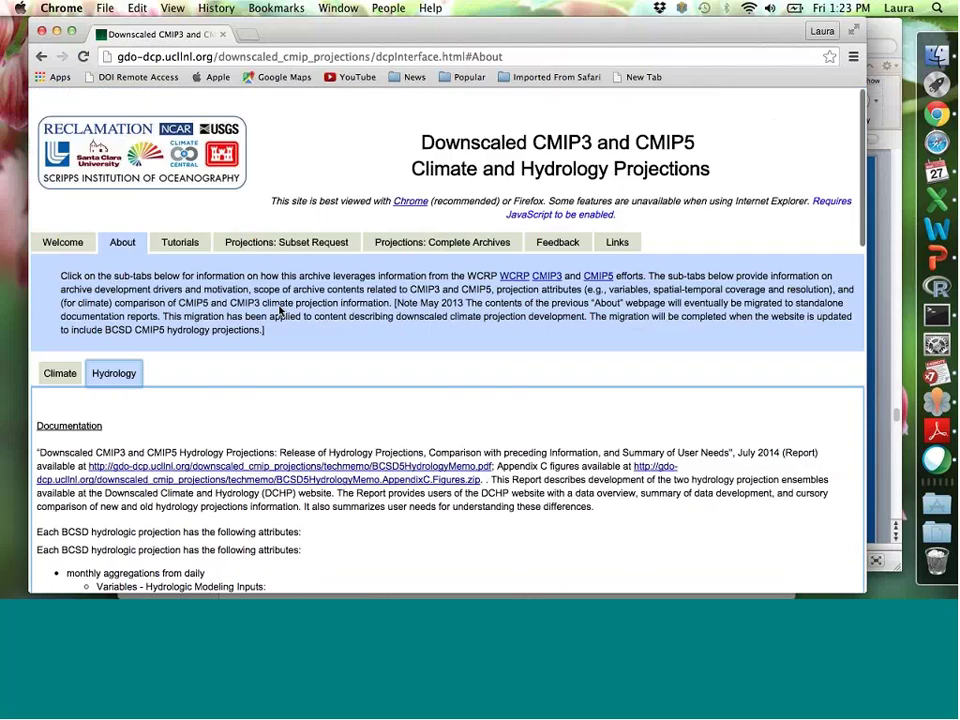
Open the Projections: Subset Request form and view Steps 1.1–1.3 with the basin map
{"action": "left_click", "coordinate": [298, 224]}
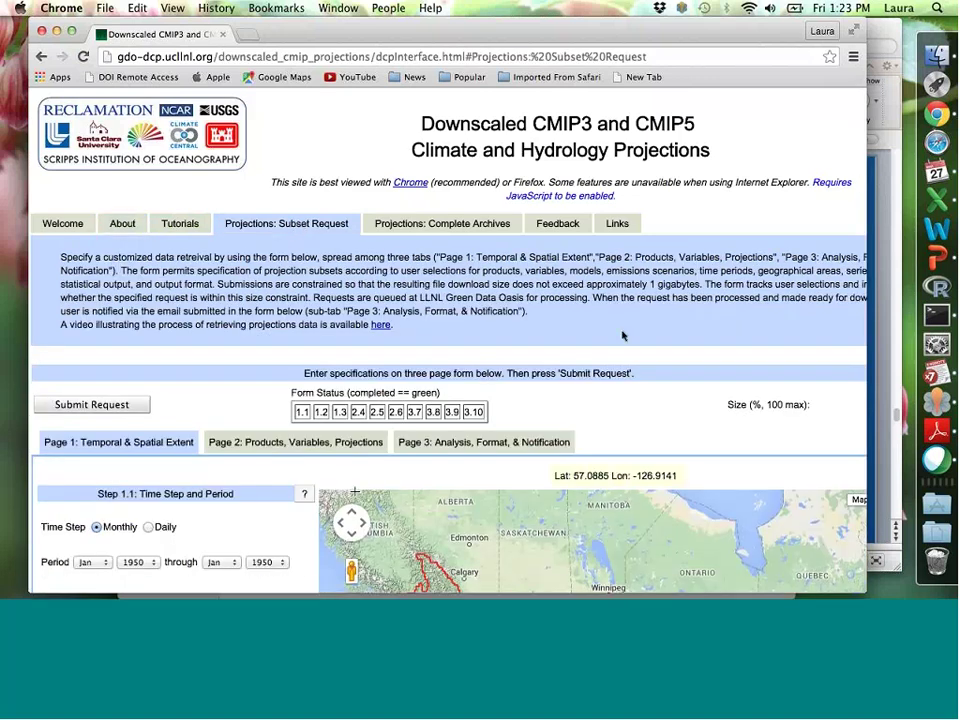
{"action": "scroll", "coordinate": [628, 250], "scroll_direction": "down", "scroll_amount": 5}
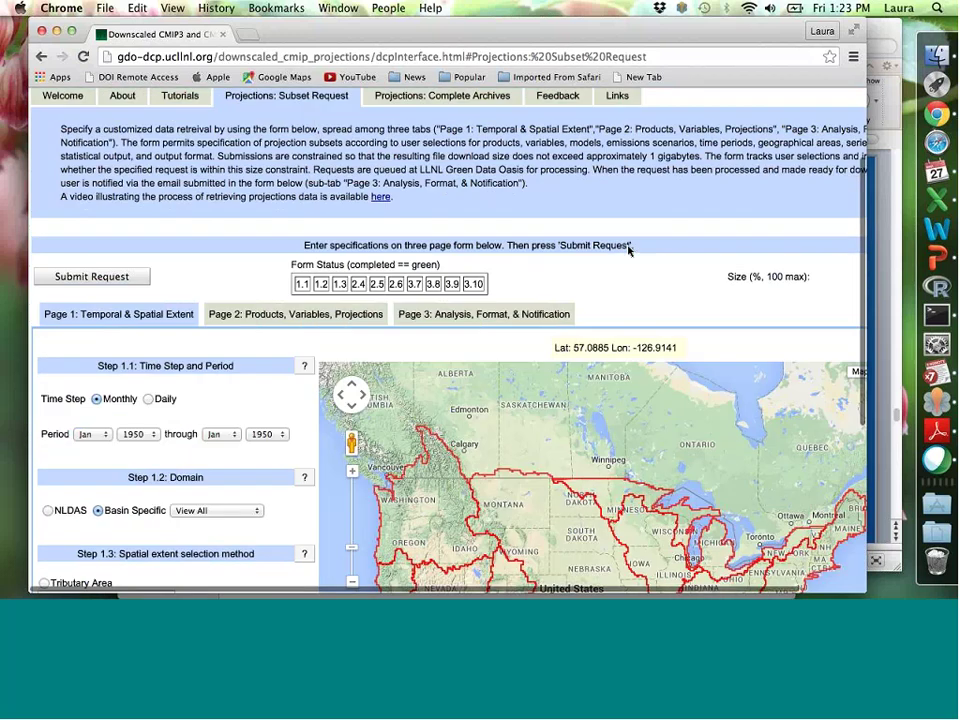
{"action": "scroll", "coordinate": [628, 250], "scroll_direction": "down", "scroll_amount": 3}
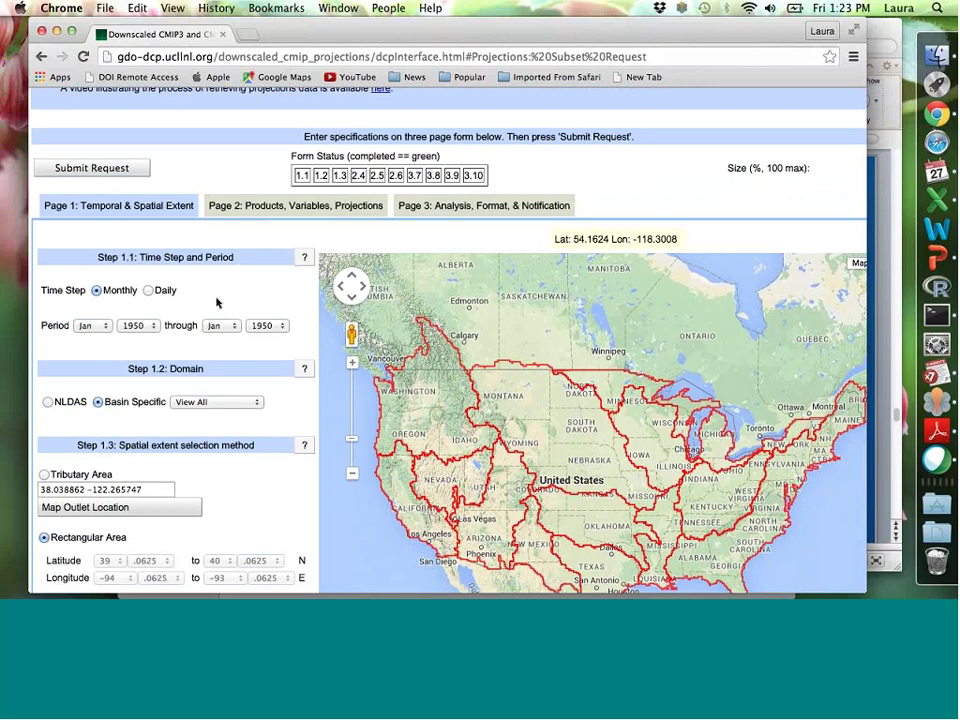
{"action": "scroll", "coordinate": [226, 294], "scroll_direction": "down", "scroll_amount": 3}
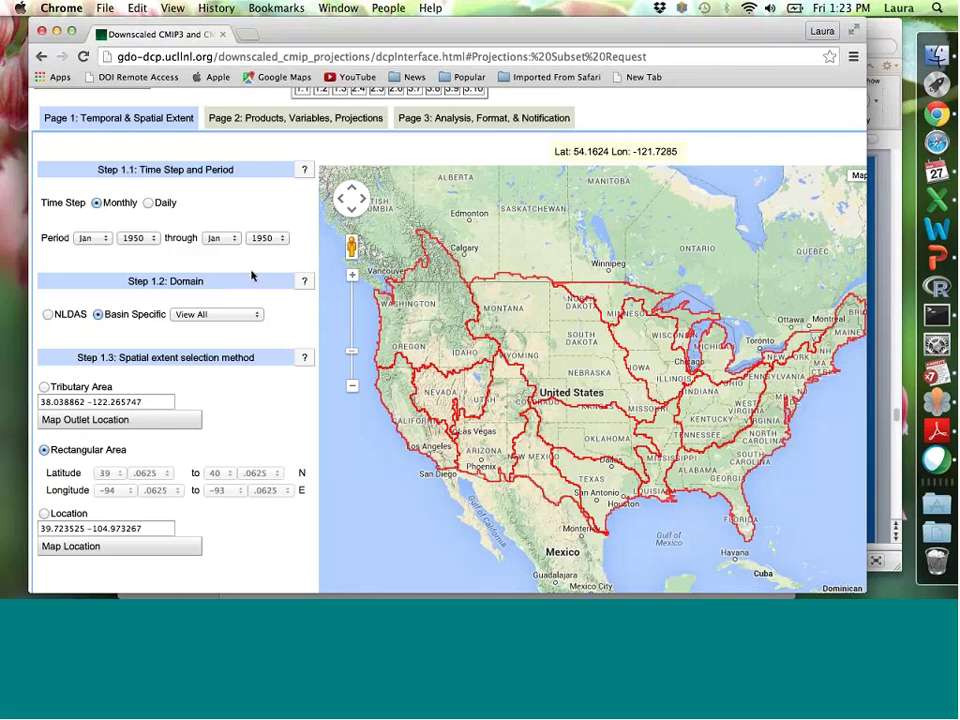
Set the Step 1.1 end date to Dec 2099, giving a Jan 1950–Dec 2099 period
{"action": "left_click", "coordinate": [268, 240]}
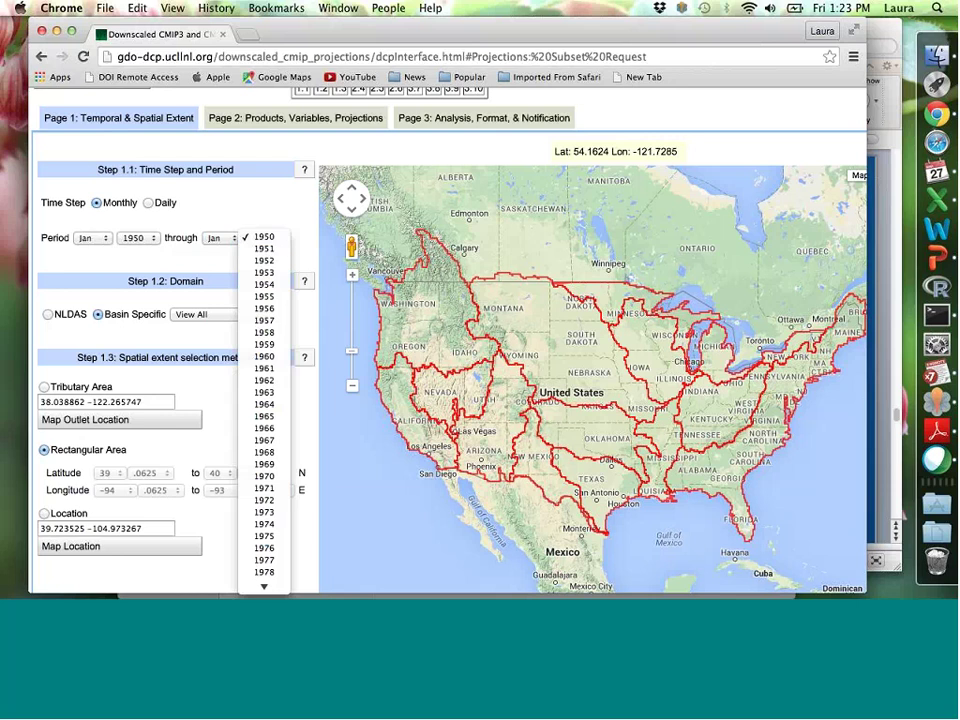
{"action": "mouse_move", "coordinate": [265, 586]}
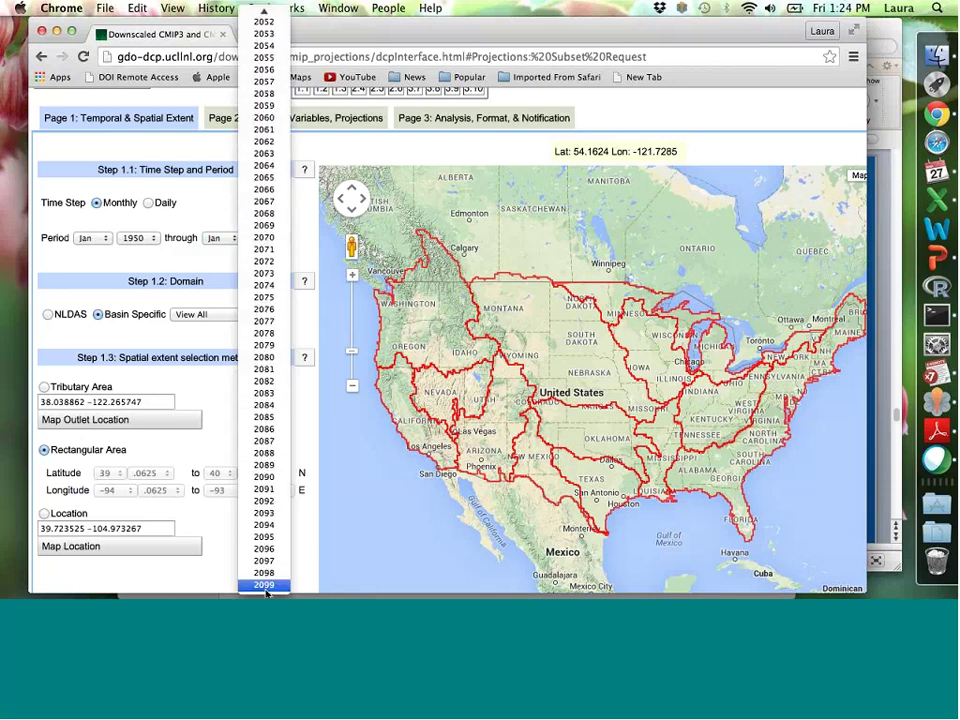
{"action": "left_click", "coordinate": [265, 586]}
{"action": "left_click", "coordinate": [220, 238]}
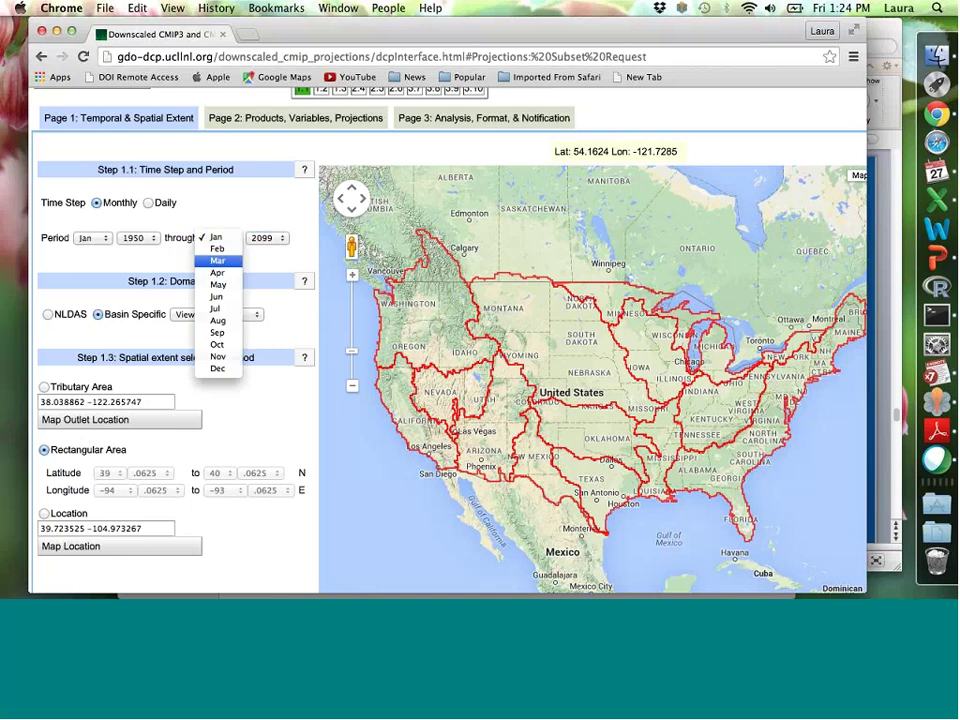
{"action": "left_click", "coordinate": [217, 367]}
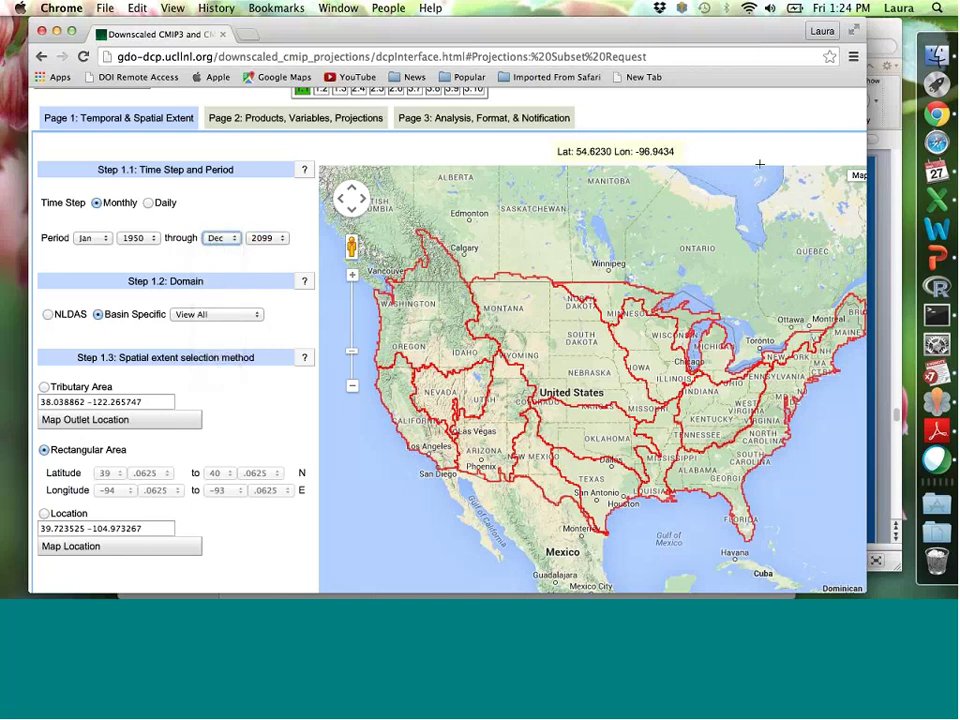
{"action": "scroll", "coordinate": [762, 150], "scroll_direction": "up", "scroll_amount": 2}
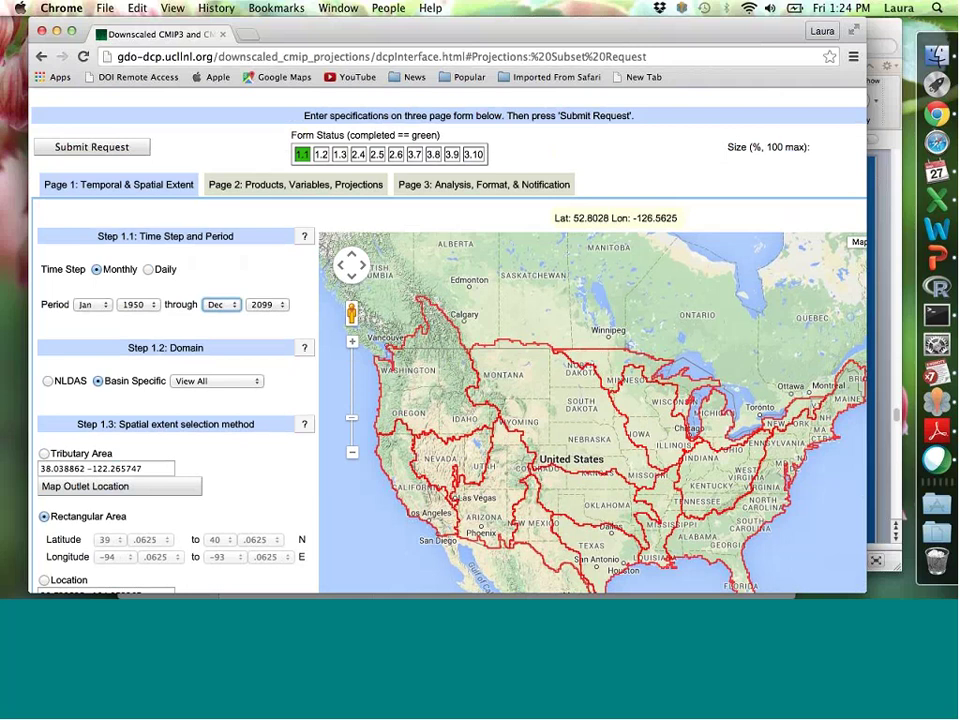
Choose Tributary Area and map the outlet point near San Francisco Bay
{"action": "scroll", "coordinate": [214, 253], "scroll_direction": "down", "scroll_amount": 3}
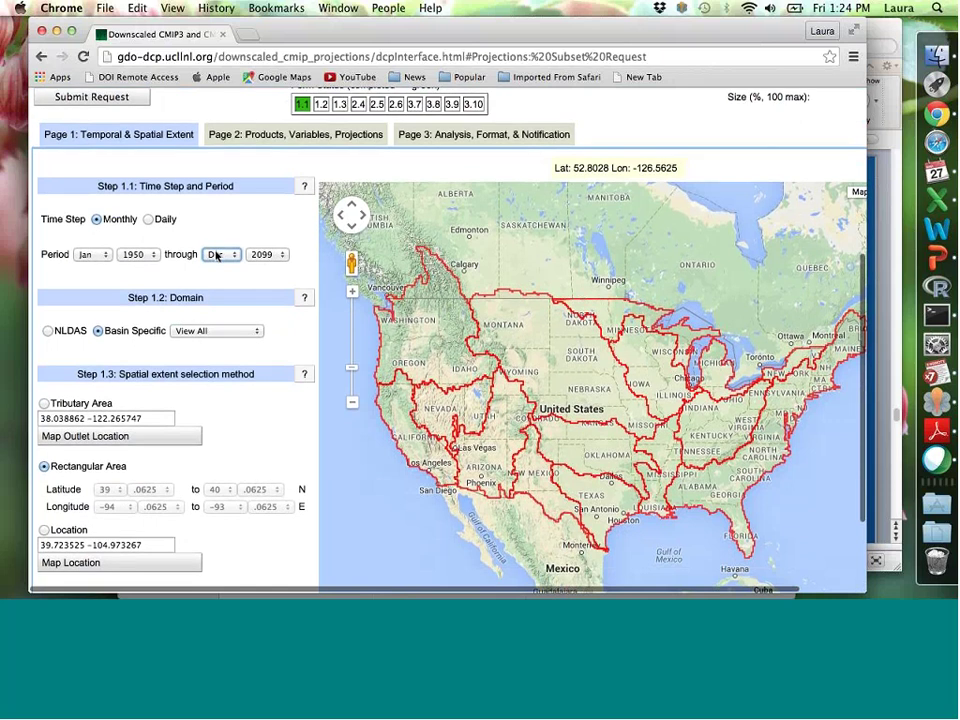
{"action": "scroll", "coordinate": [215, 256], "scroll_direction": "down", "scroll_amount": 1}
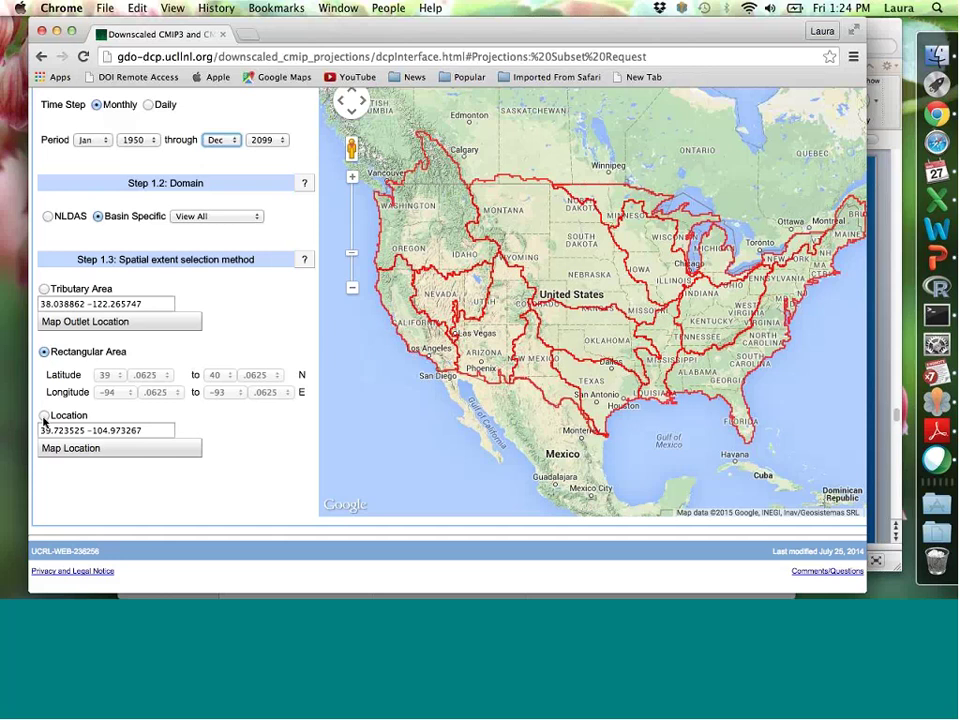
{"action": "left_click", "coordinate": [44, 289]}
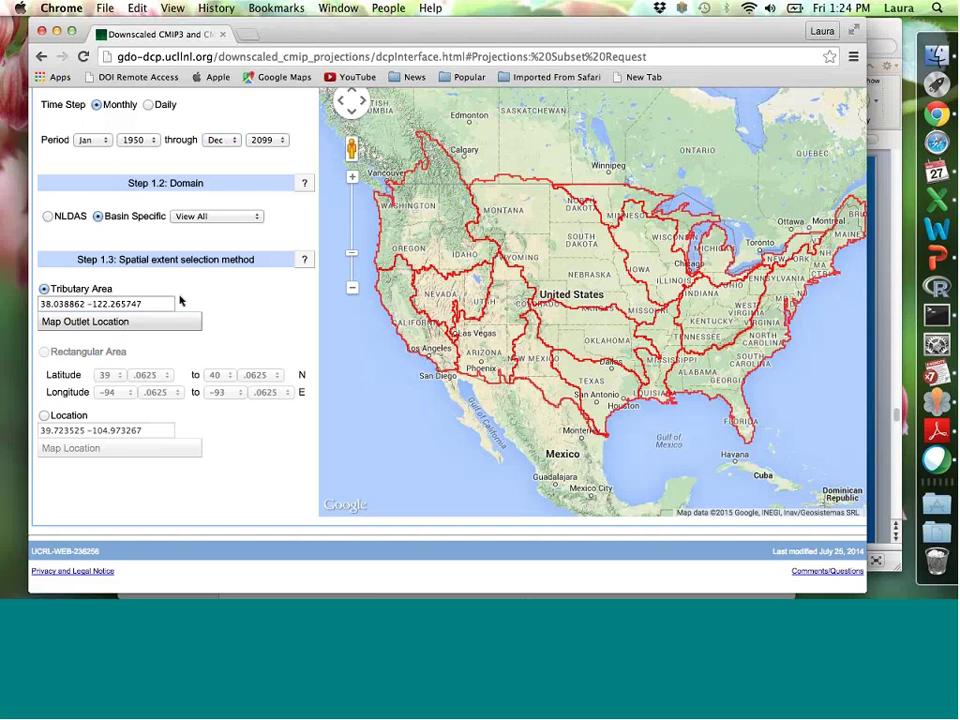
{"action": "left_click", "coordinate": [152, 333]}
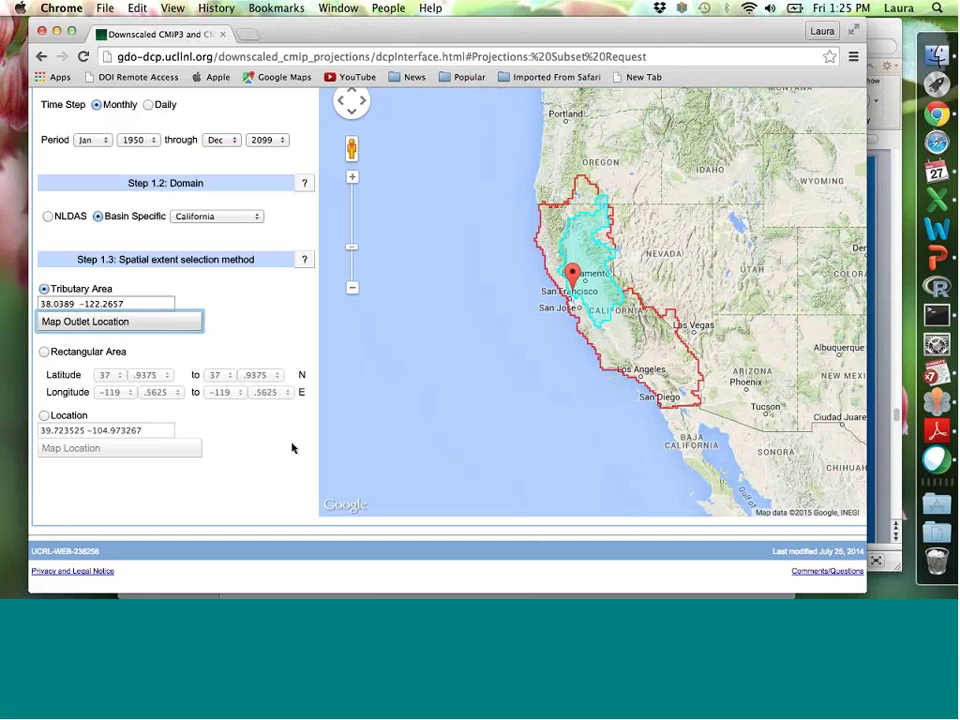
{"action": "scroll", "coordinate": [291, 446], "scroll_direction": "up", "scroll_amount": 10}
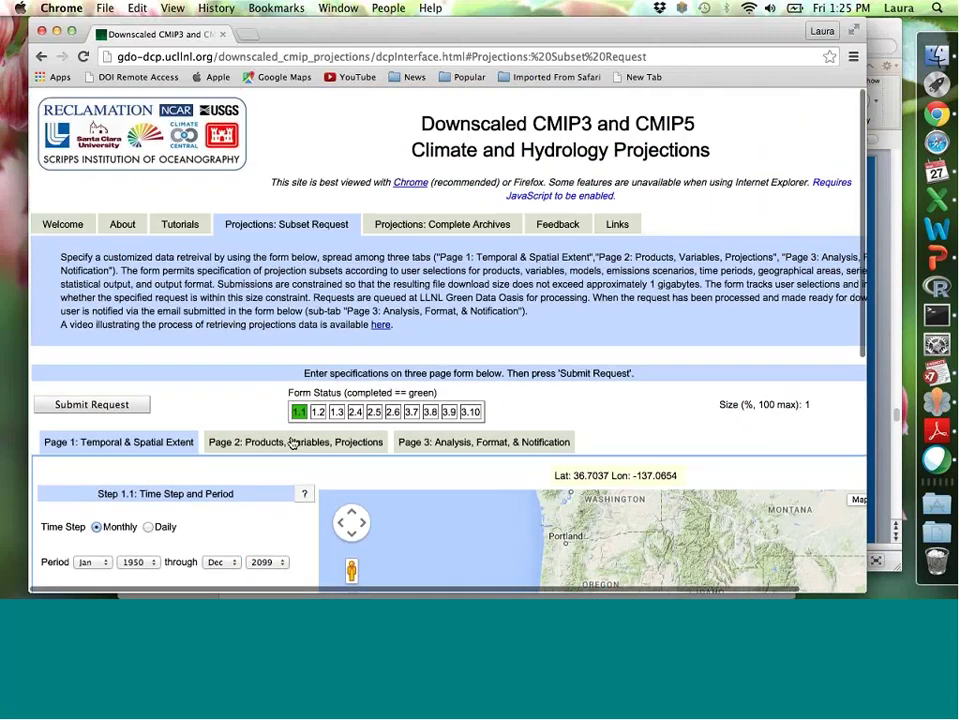
On Page 2, select the BCSD-CMIP5-Climate-monthly projection set
{"action": "left_click", "coordinate": [292, 444]}
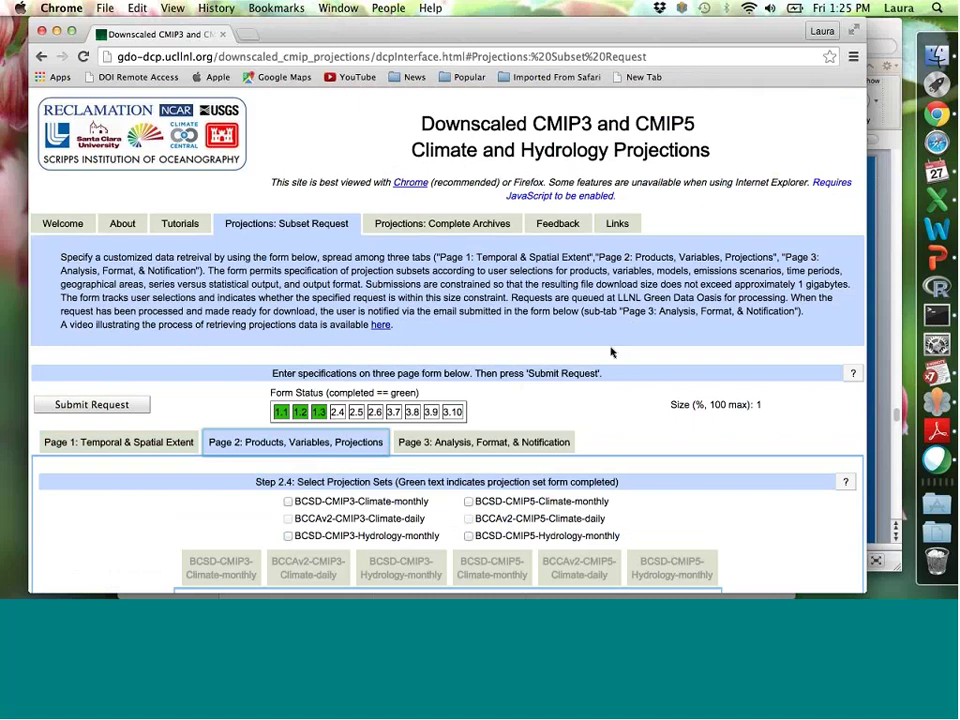
{"action": "scroll", "coordinate": [612, 352], "scroll_direction": "down", "scroll_amount": 2}
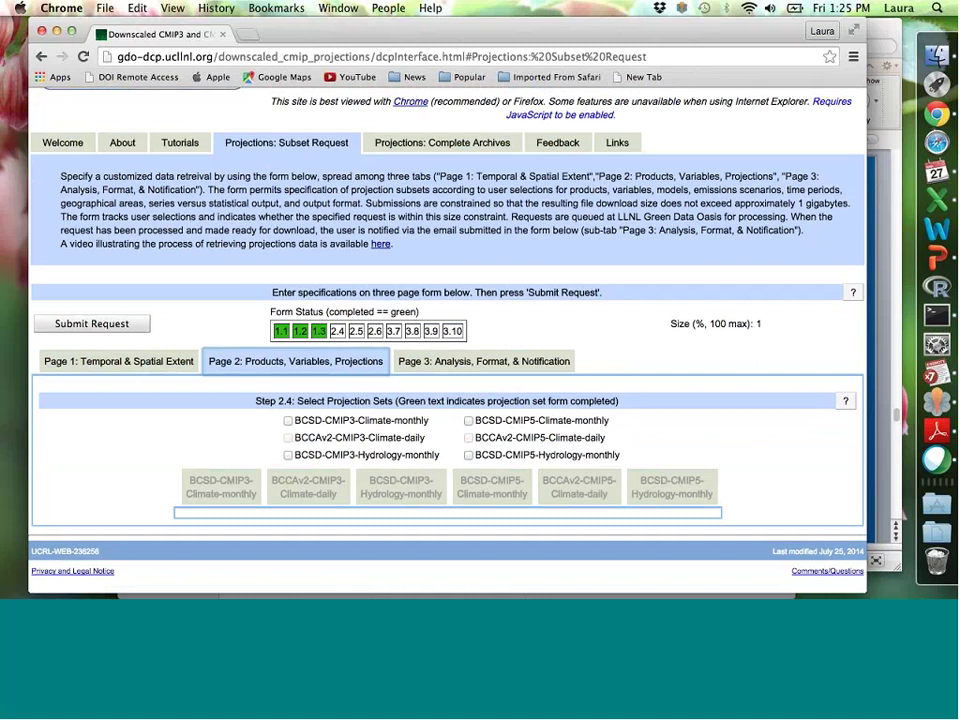
{"action": "left_click", "coordinate": [469, 421]}
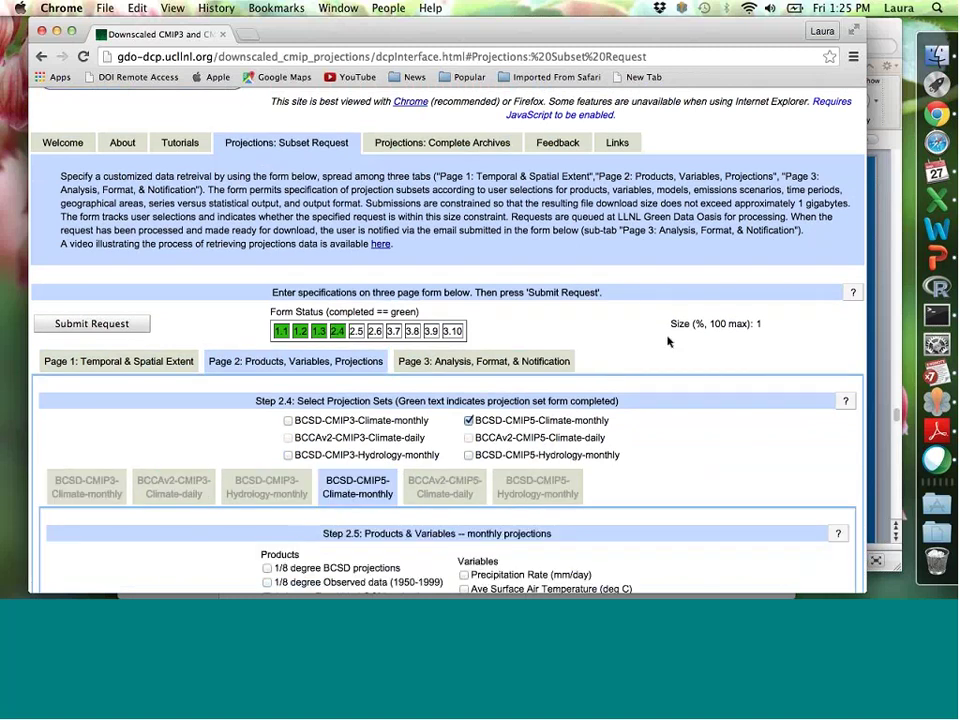
{"action": "scroll", "coordinate": [668, 342], "scroll_direction": "down", "scroll_amount": 1}
{"action": "scroll", "coordinate": [668, 342], "scroll_direction": "down", "scroll_amount": 10}
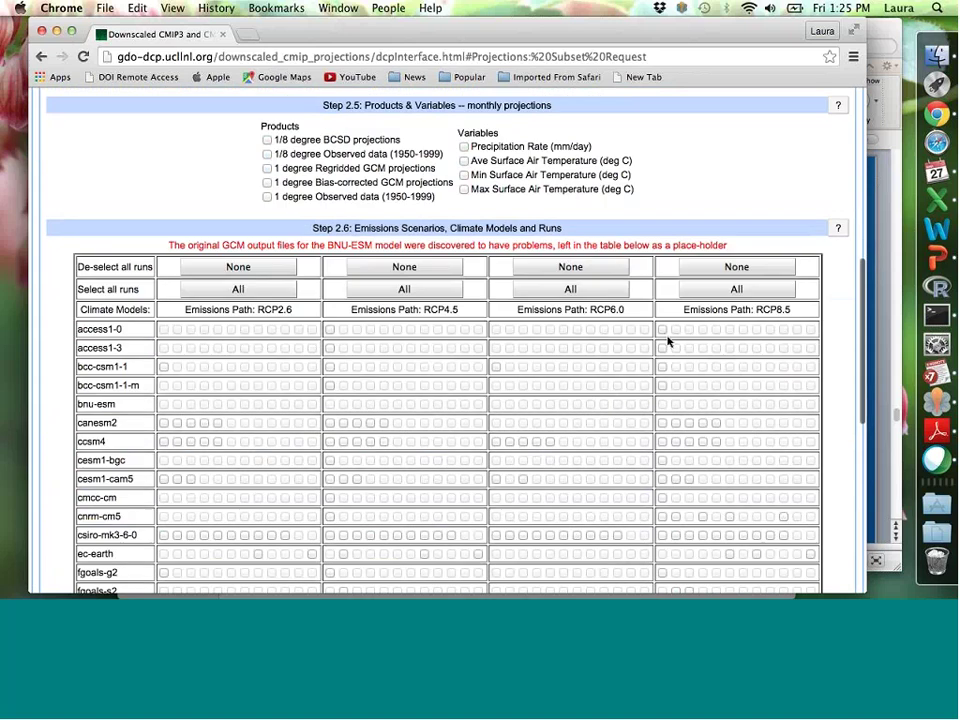
{"action": "scroll", "coordinate": [668, 342], "scroll_direction": "down", "scroll_amount": 5}
{"action": "scroll", "coordinate": [668, 342], "scroll_direction": "up", "scroll_amount": 8}
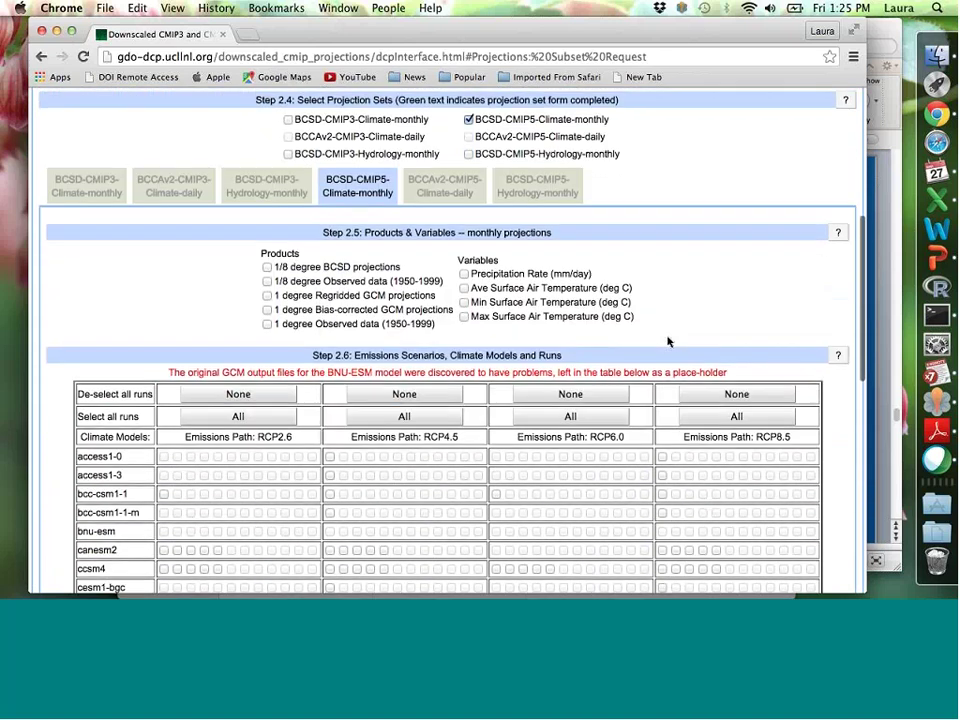
{"action": "scroll", "coordinate": [668, 342], "scroll_direction": "up", "scroll_amount": 2}
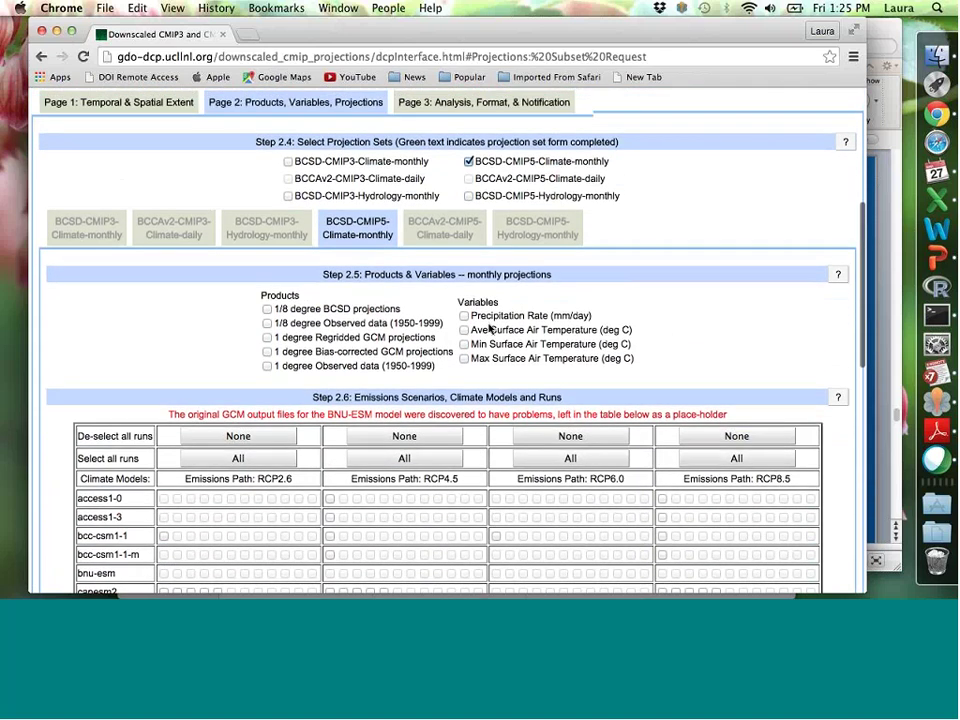
Tick Ave Surface Air Temperature, Precipitation Rate and the 1/8 degree BCSD projections product
{"action": "left_click", "coordinate": [465, 331]}
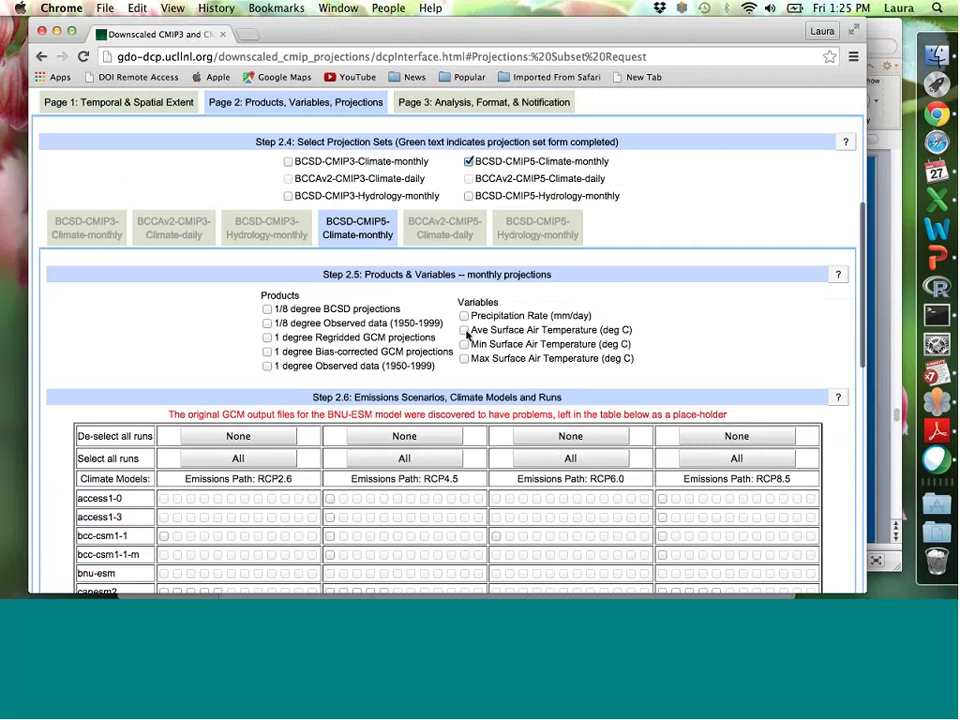
{"action": "left_click", "coordinate": [465, 316]}
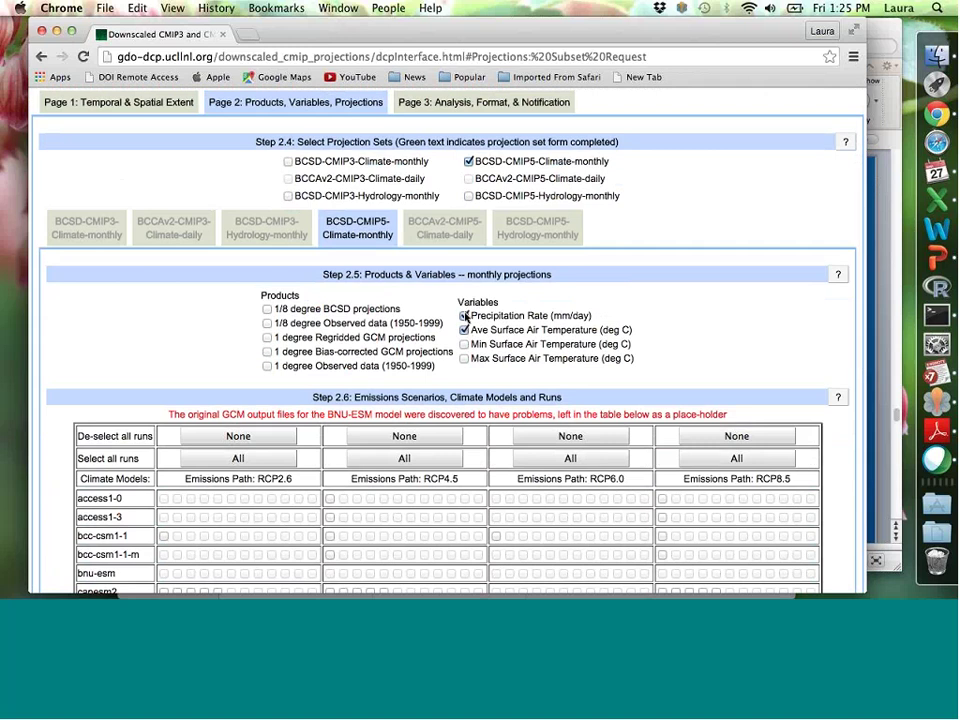
{"action": "left_click", "coordinate": [266, 310]}
{"action": "scroll", "coordinate": [565, 338], "scroll_direction": "down", "scroll_amount": 1}
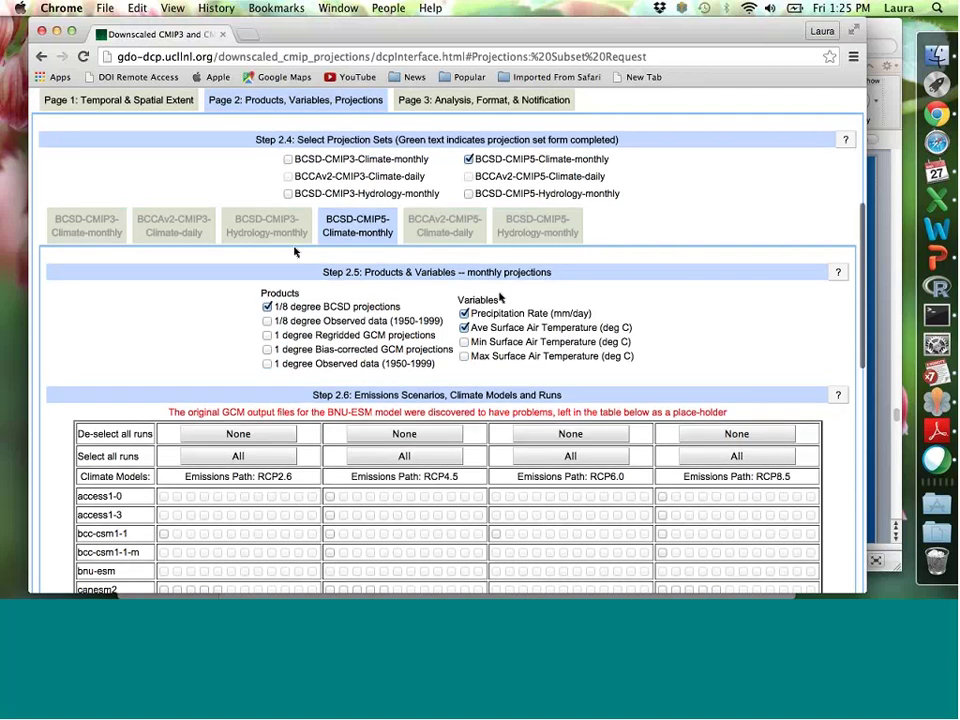
{"action": "scroll", "coordinate": [546, 310], "scroll_direction": "down", "scroll_amount": 1}
{"action": "scroll", "coordinate": [556, 304], "scroll_direction": "down", "scroll_amount": 15}
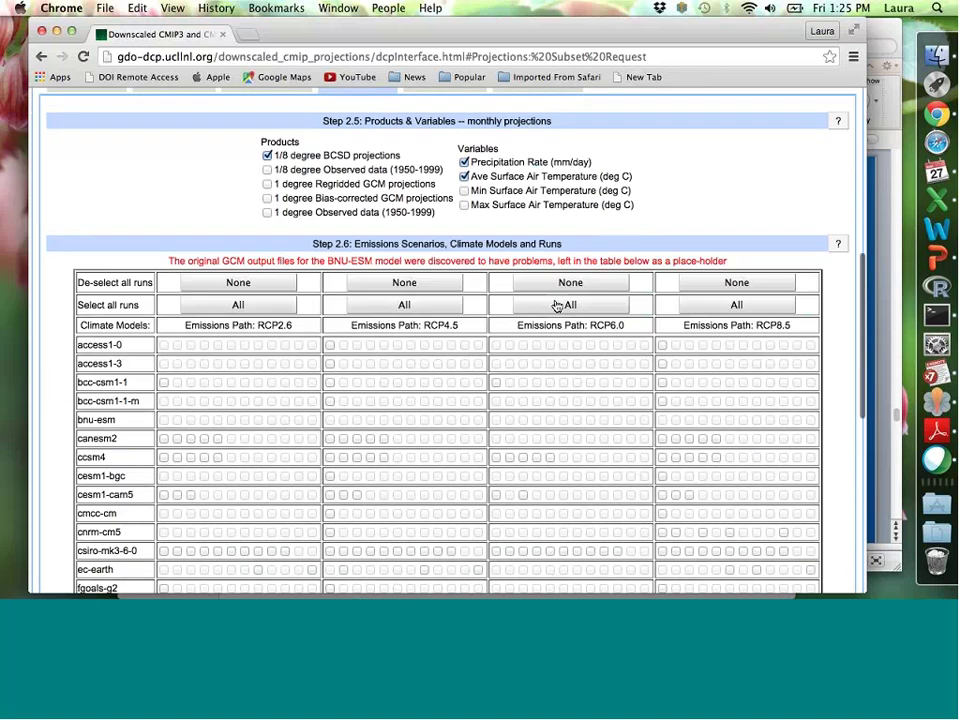
{"action": "scroll", "coordinate": [556, 304], "scroll_direction": "down", "scroll_amount": 2}
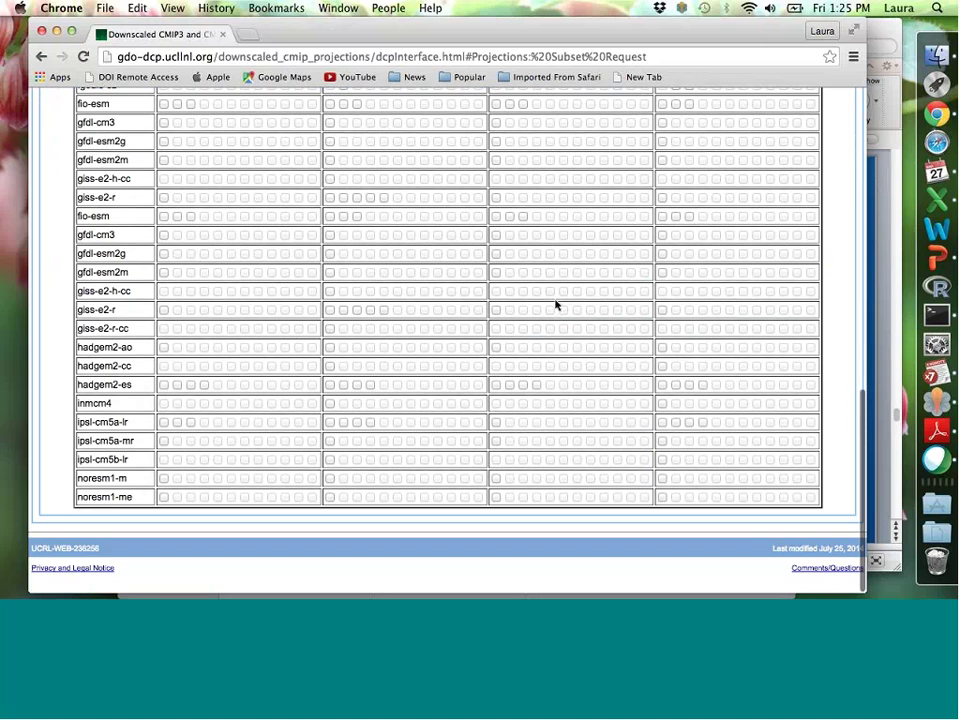
{"action": "scroll", "coordinate": [556, 304], "scroll_direction": "up", "scroll_amount": 10}
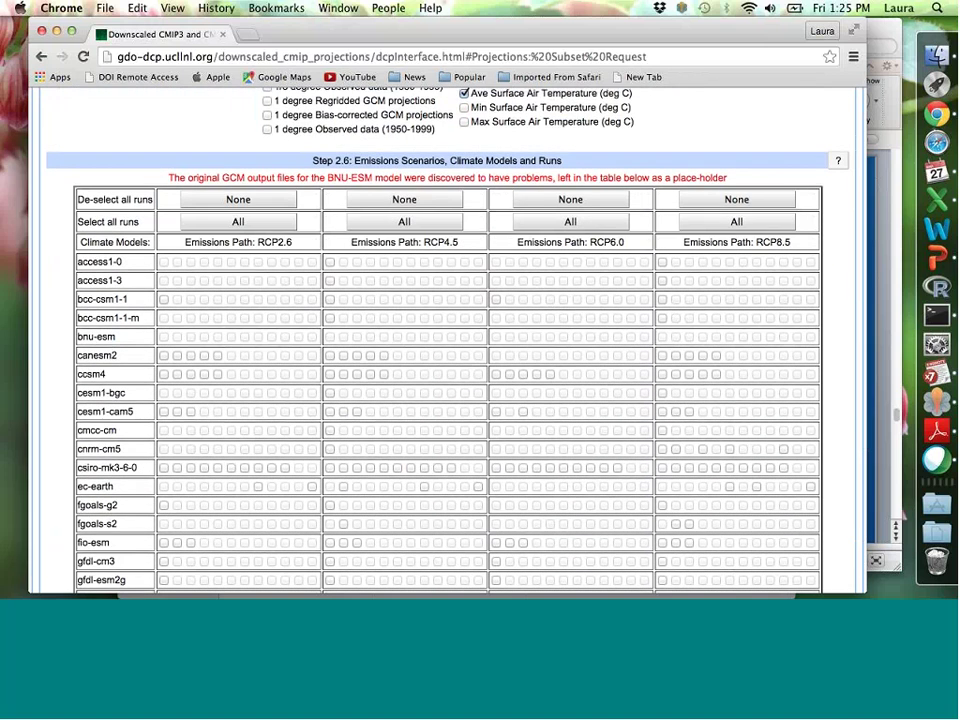
Select All runs under RCP2.6, RCP4.5, RCP6.0 and RCP8.5 in Step 2.6
{"action": "left_click", "coordinate": [237, 223]}
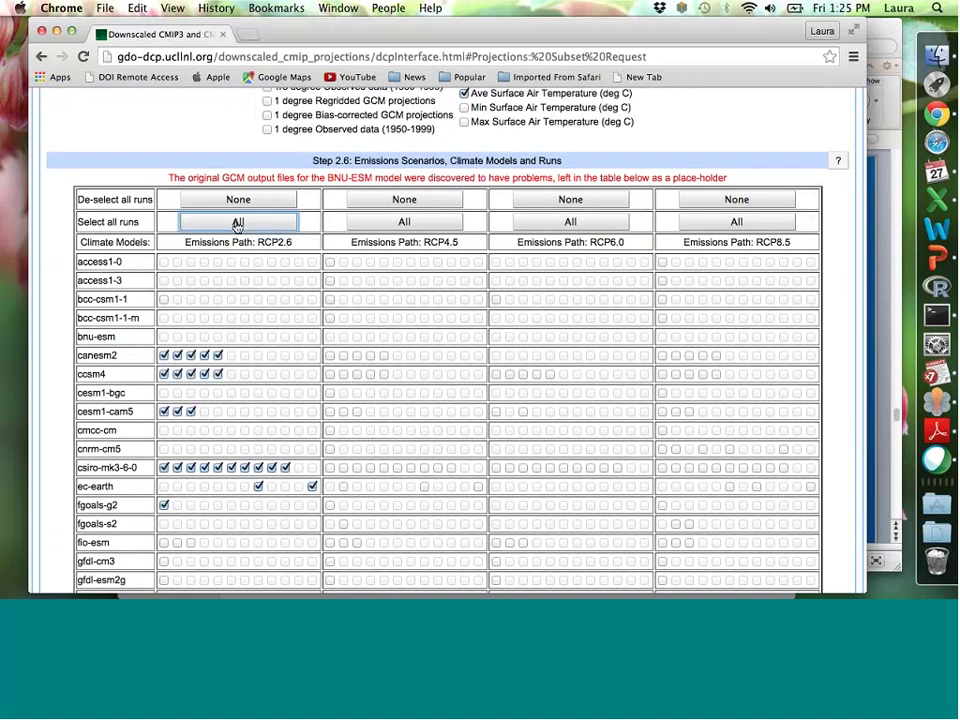
{"action": "left_click", "coordinate": [448, 223]}
{"action": "left_click", "coordinate": [565, 223]}
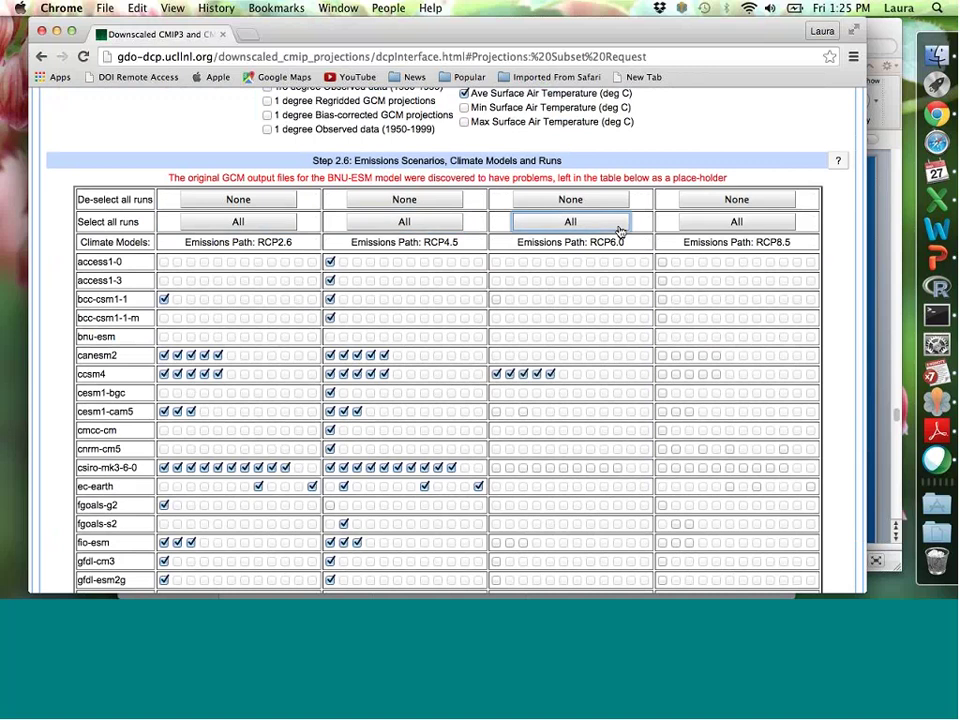
{"action": "left_click", "coordinate": [729, 223]}
{"action": "left_click", "coordinate": [726, 223]}
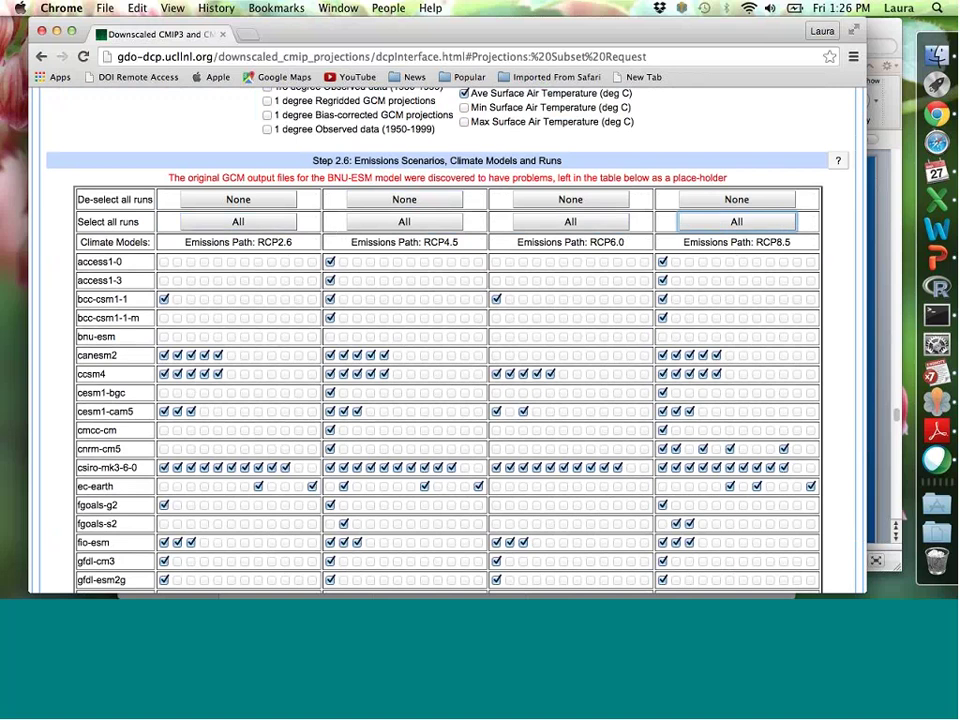
{"action": "scroll", "coordinate": [92, 263], "scroll_direction": "down", "scroll_amount": 5}
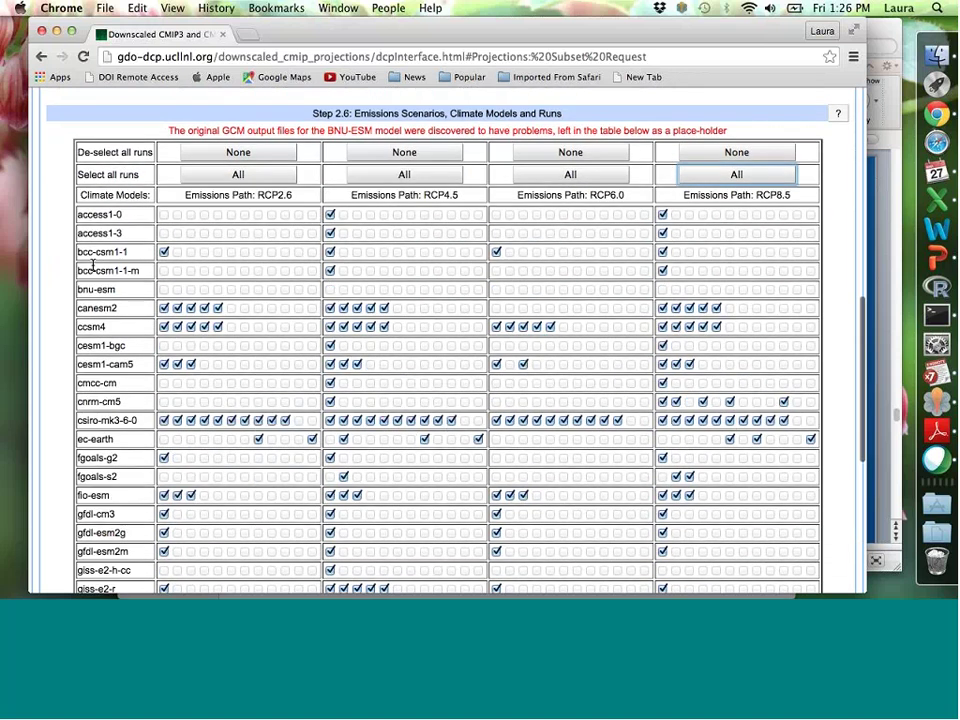
{"action": "scroll", "coordinate": [92, 263], "scroll_direction": "down", "scroll_amount": 5}
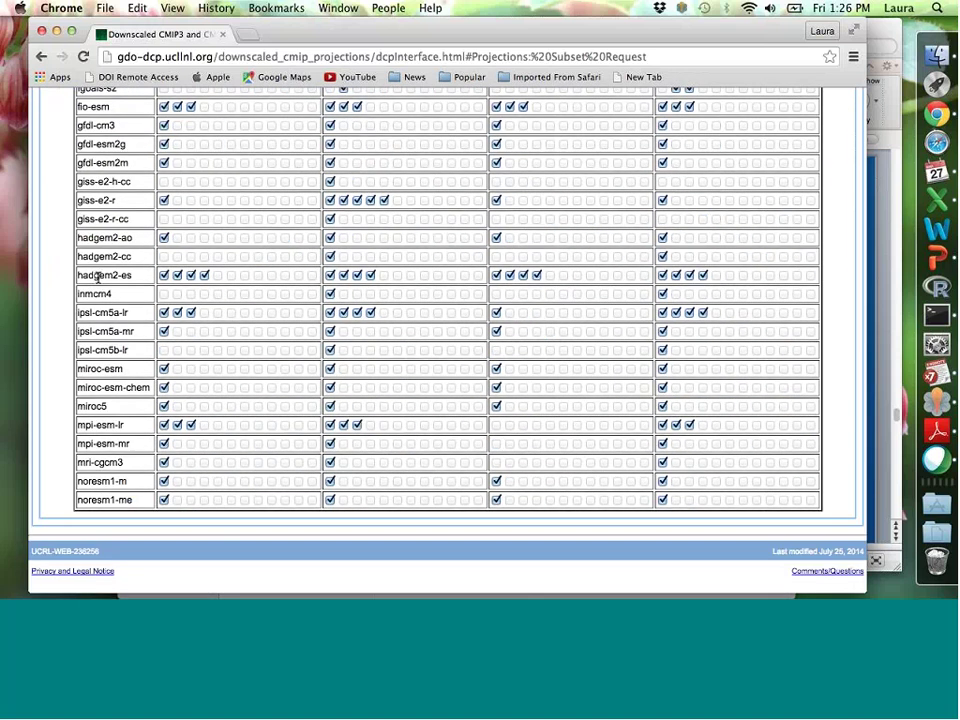
{"action": "scroll", "coordinate": [130, 495], "scroll_direction": "up", "scroll_amount": 4}
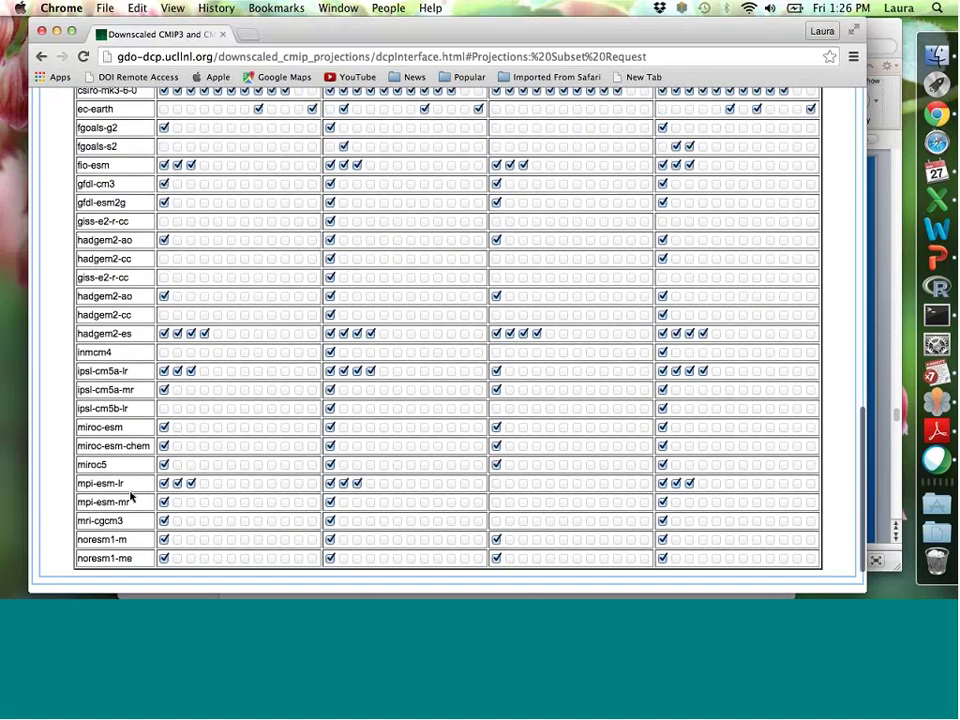
{"action": "scroll", "coordinate": [130, 495], "scroll_direction": "up", "scroll_amount": 5}
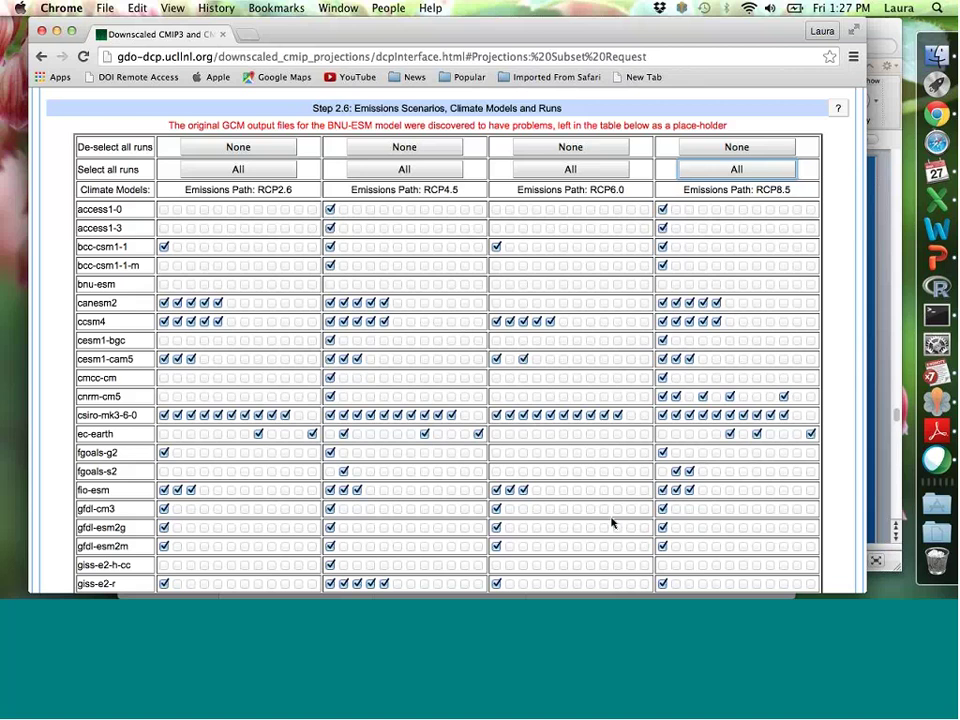
{"action": "scroll", "coordinate": [455, 408], "scroll_direction": "up", "scroll_amount": 5}
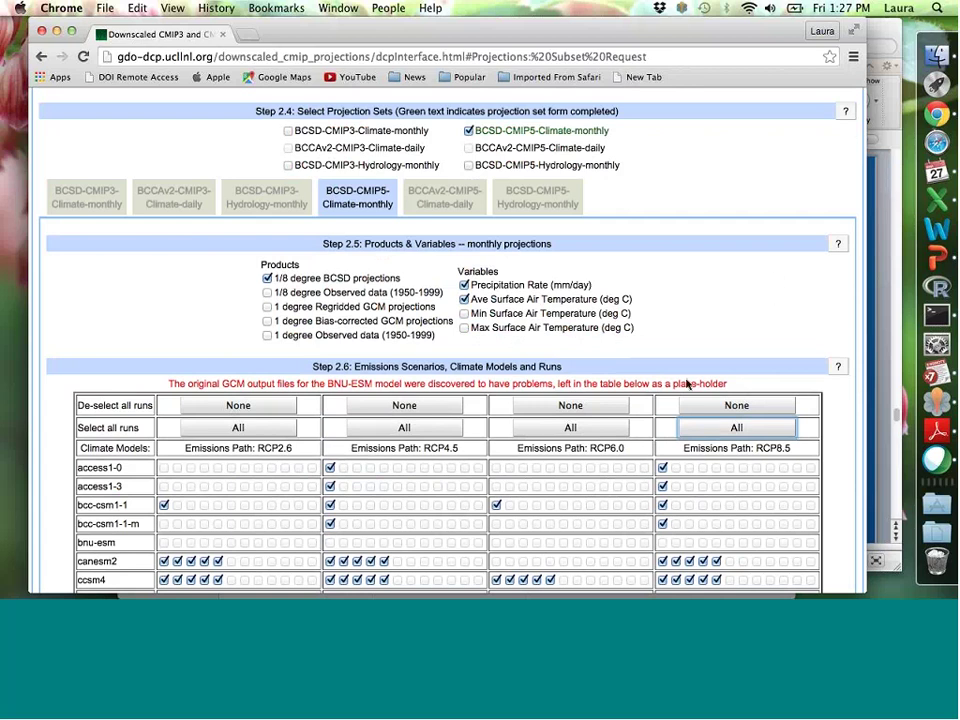
{"action": "scroll", "coordinate": [686, 386], "scroll_direction": "up", "scroll_amount": 5}
{"action": "scroll", "coordinate": [590, 404], "scroll_direction": "down", "scroll_amount": 20}
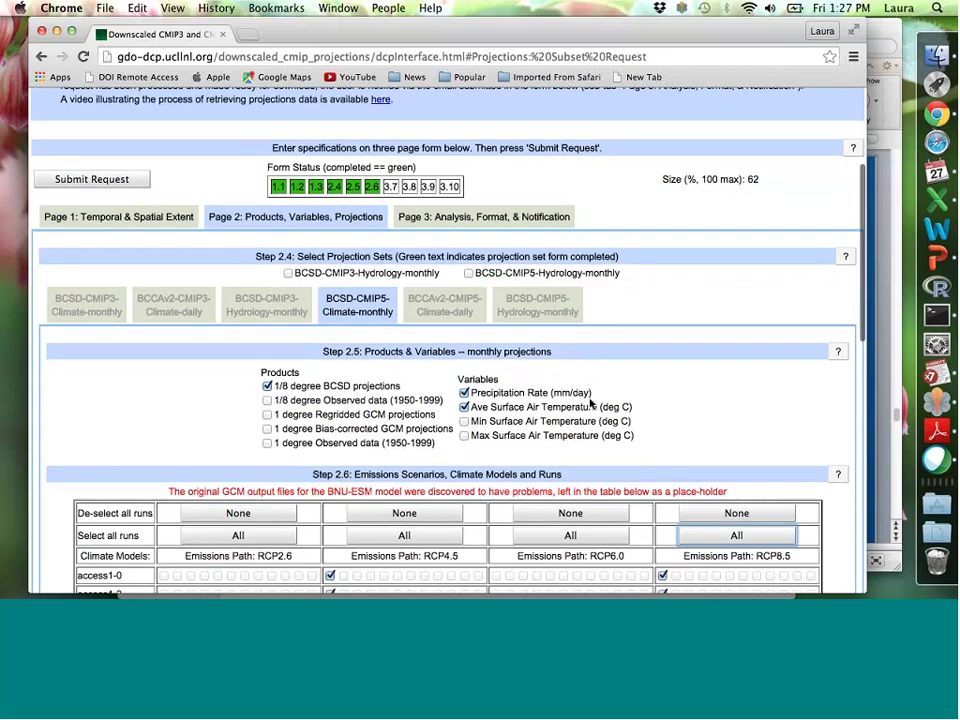
{"action": "scroll", "coordinate": [590, 404], "scroll_direction": "down", "scroll_amount": 3}
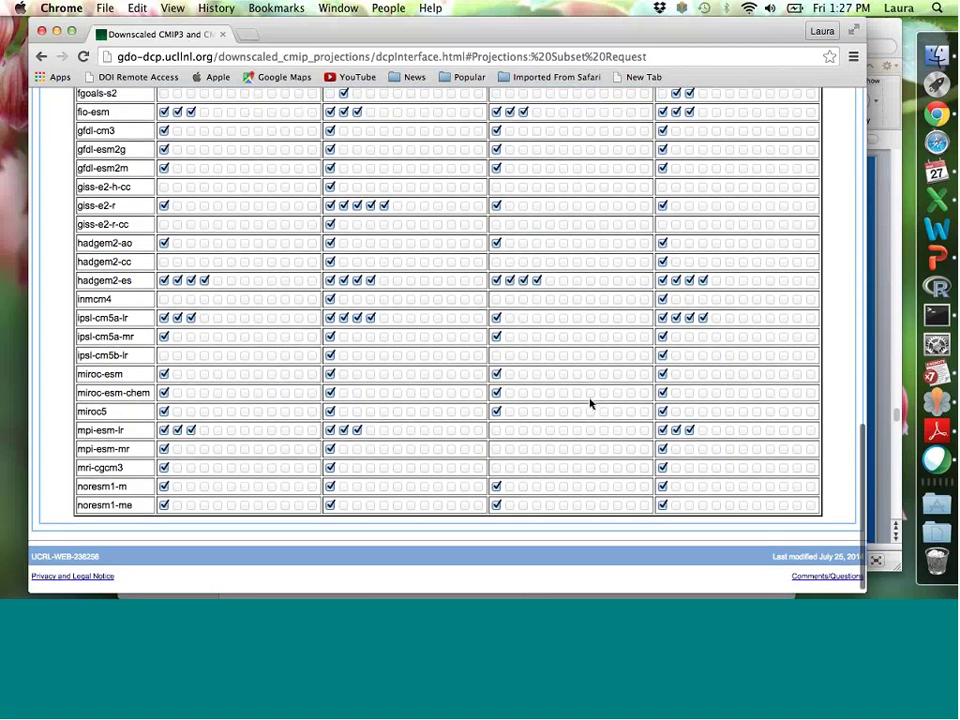
{"action": "scroll", "coordinate": [590, 404], "scroll_direction": "up", "scroll_amount": 15}
{"action": "scroll", "coordinate": [590, 404], "scroll_direction": "up", "scroll_amount": 6}
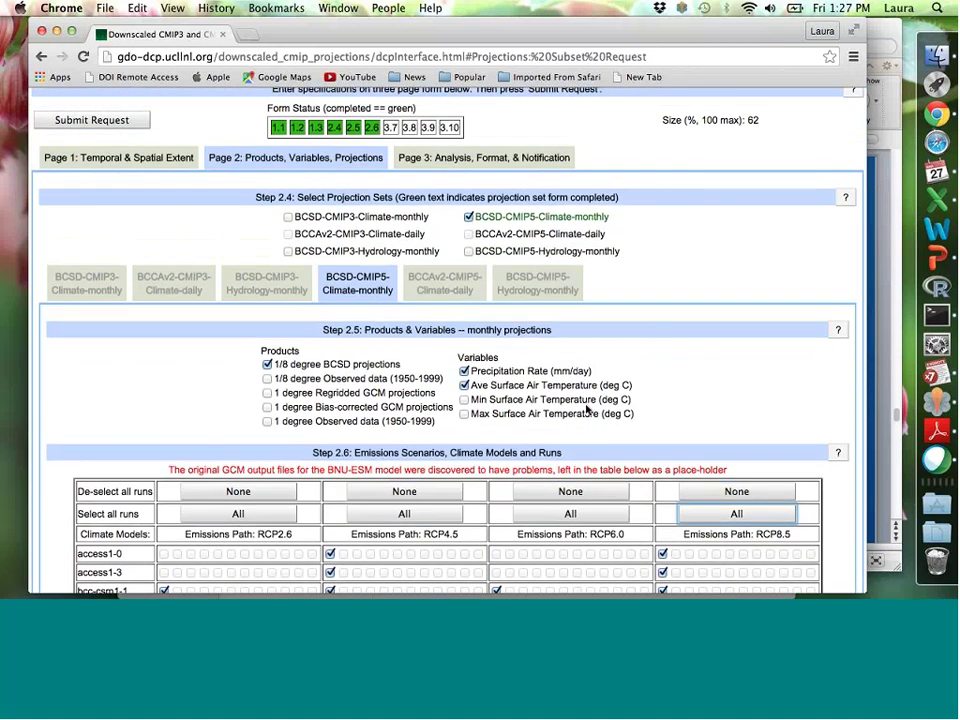
{"action": "scroll", "coordinate": [452, 326], "scroll_direction": "up", "scroll_amount": 2}
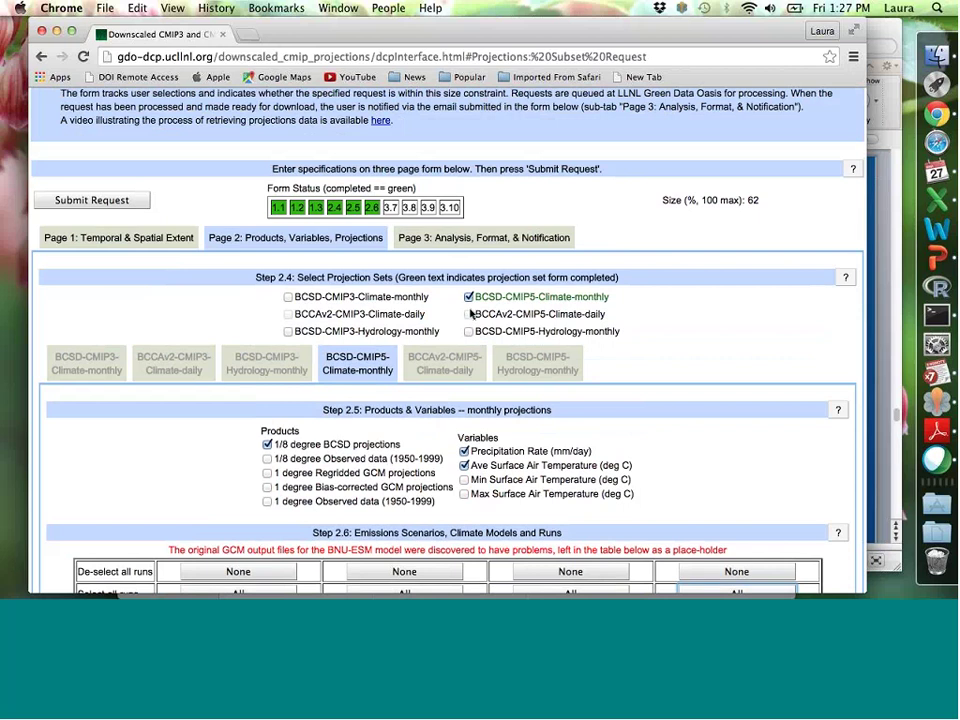
Add BCSD-CMIP5-Hydrology-monthly in Step 2.4, then go to the Page 3 Analysis, Format & Notification tab
{"action": "left_click", "coordinate": [469, 332]}
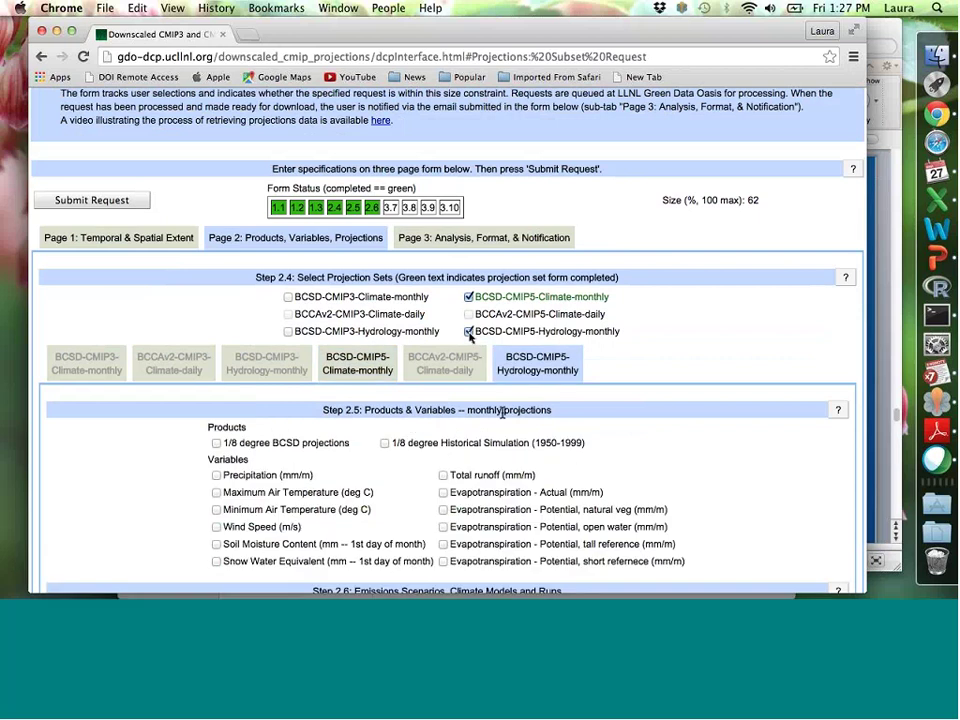
{"action": "scroll", "coordinate": [495, 410], "scroll_direction": "down", "scroll_amount": 1}
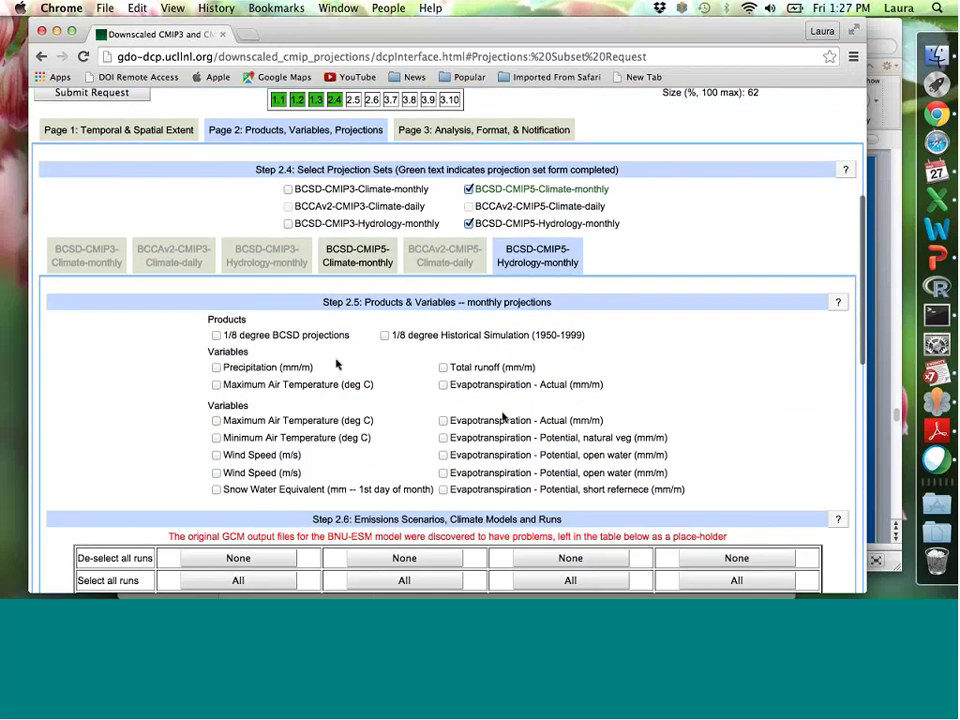
{"action": "scroll", "coordinate": [505, 380], "scroll_direction": "down", "scroll_amount": 1}
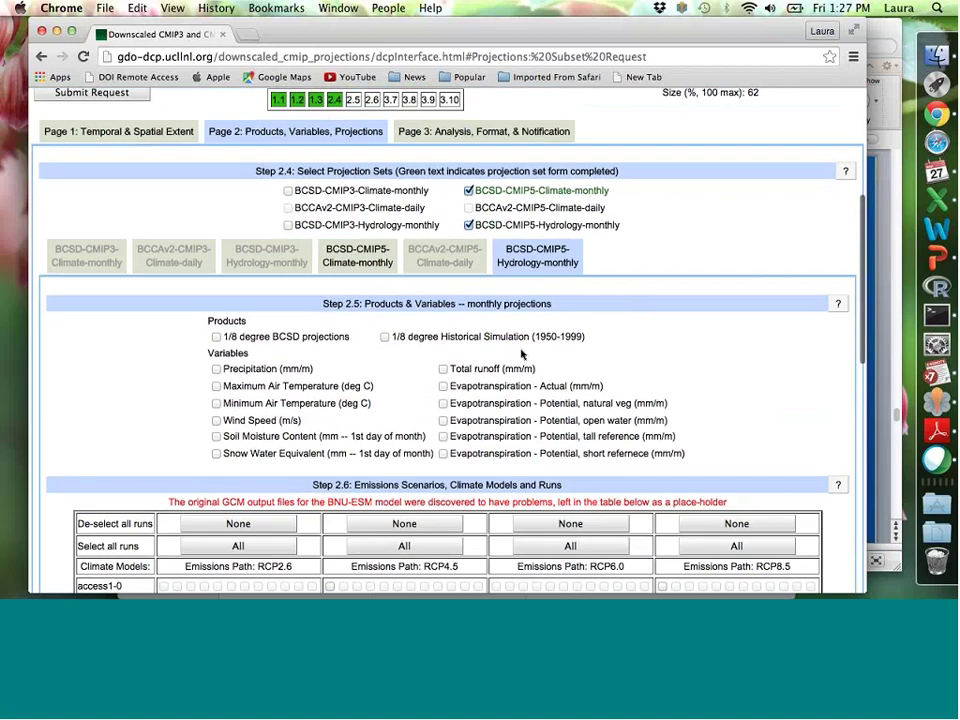
{"action": "scroll", "coordinate": [520, 360], "scroll_direction": "up", "scroll_amount": 3}
{"action": "left_click", "coordinate": [455, 291]}
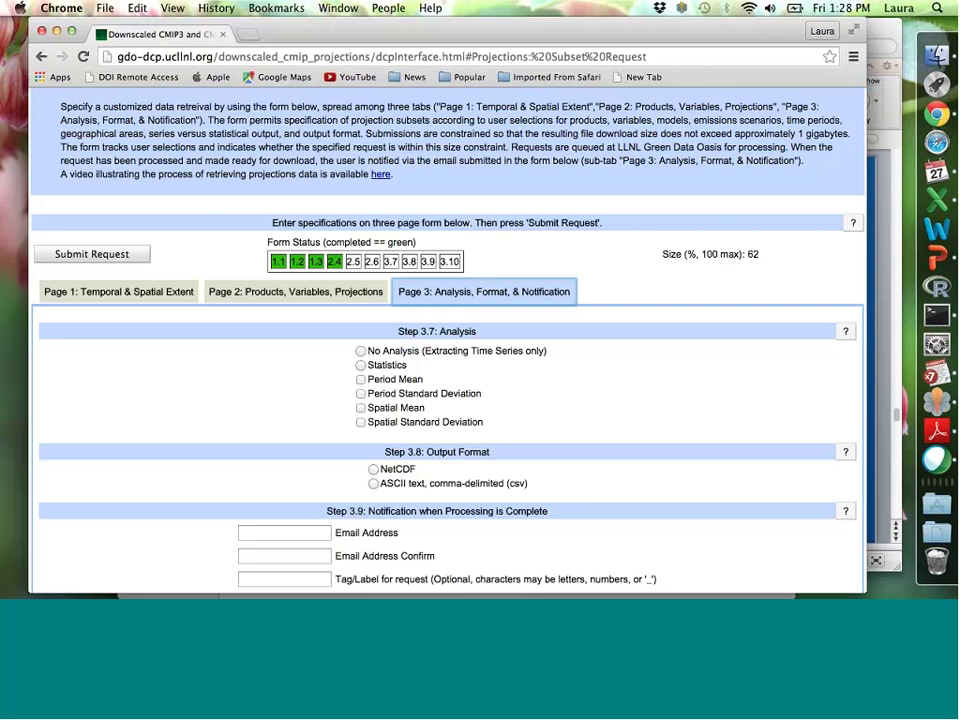
Choose 'No Analysis (Extracting Time Series only)' in Step 3.7 and look over Steps 3.8–3.10
{"action": "left_click", "coordinate": [359, 352]}
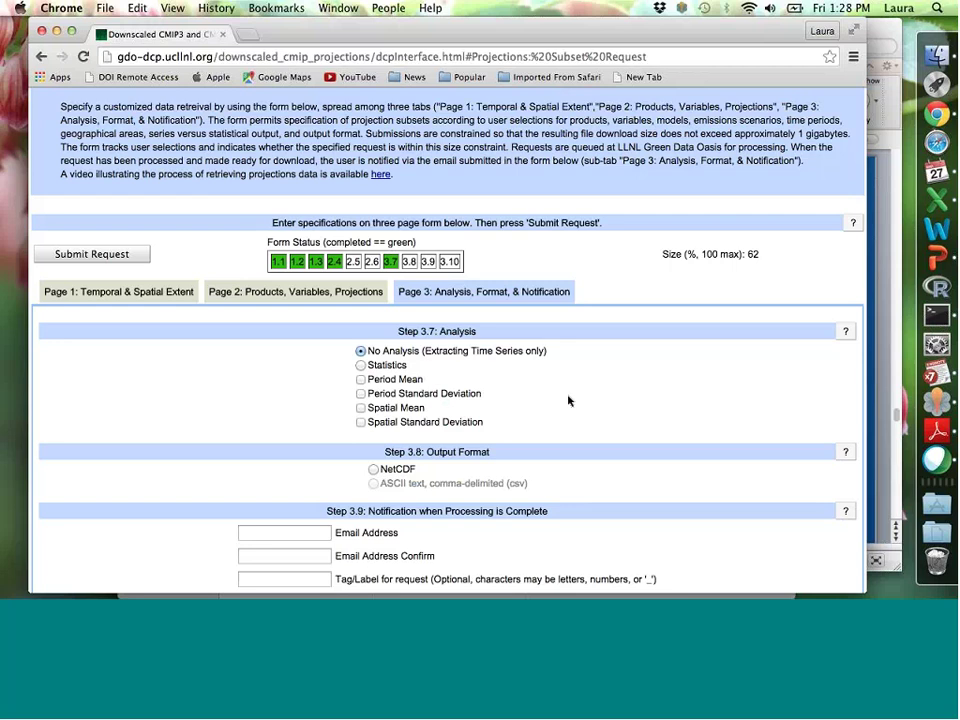
{"action": "scroll", "coordinate": [568, 401], "scroll_direction": "down", "scroll_amount": 3}
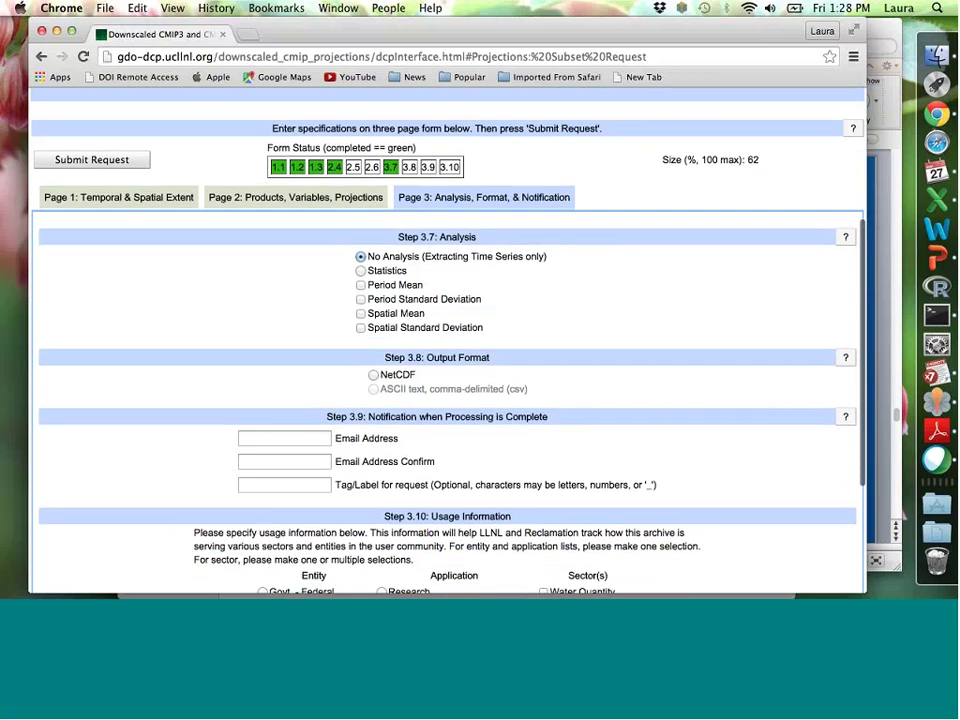
{"action": "left_click", "coordinate": [361, 271]}
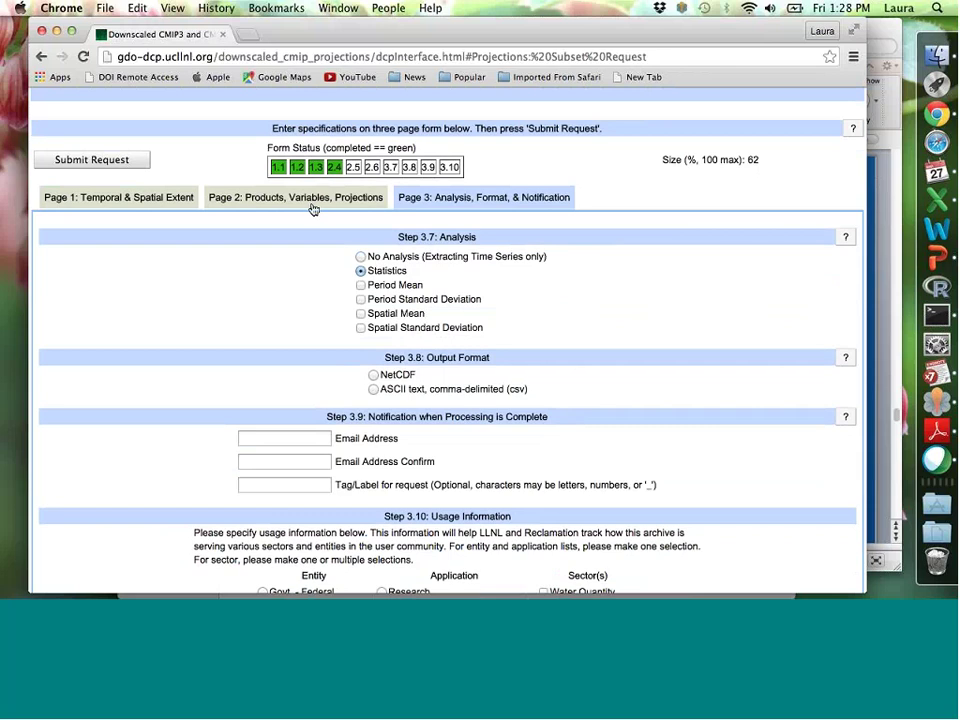
{"action": "left_click", "coordinate": [361, 256]}
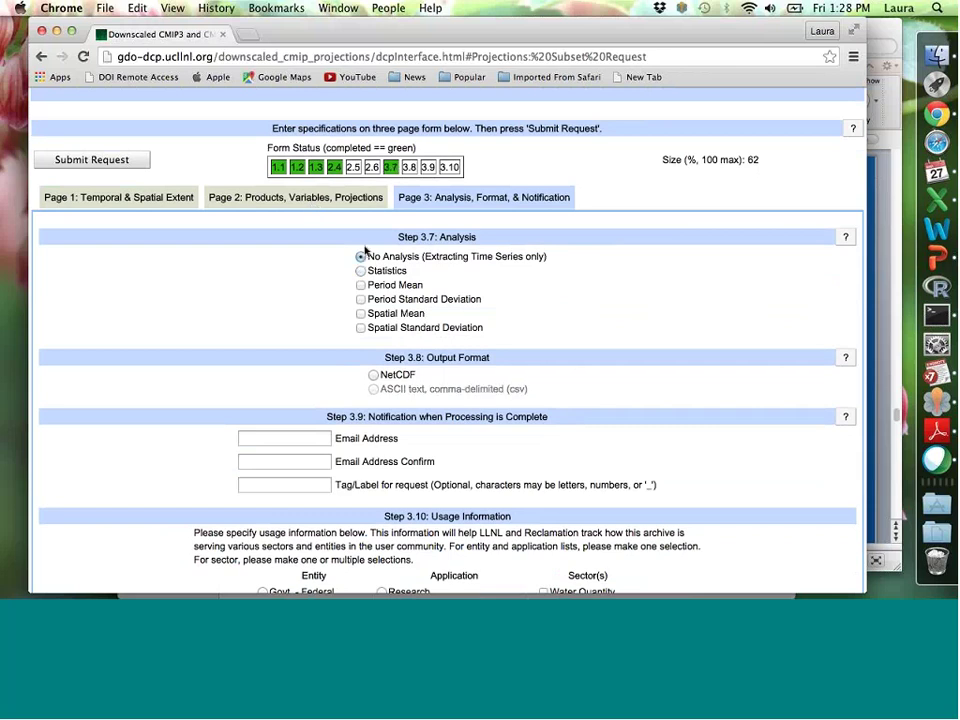
{"action": "scroll", "coordinate": [566, 342], "scroll_direction": "down", "scroll_amount": 2}
{"action": "scroll", "coordinate": [566, 342], "scroll_direction": "down", "scroll_amount": 2}
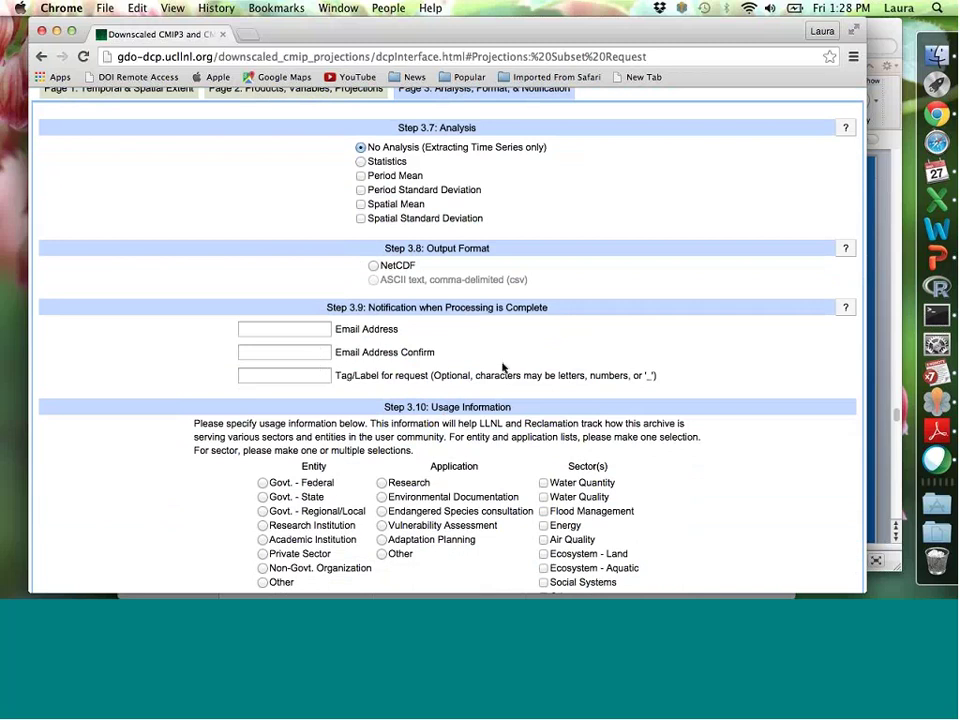
{"action": "scroll", "coordinate": [503, 368], "scroll_direction": "down", "scroll_amount": 3}
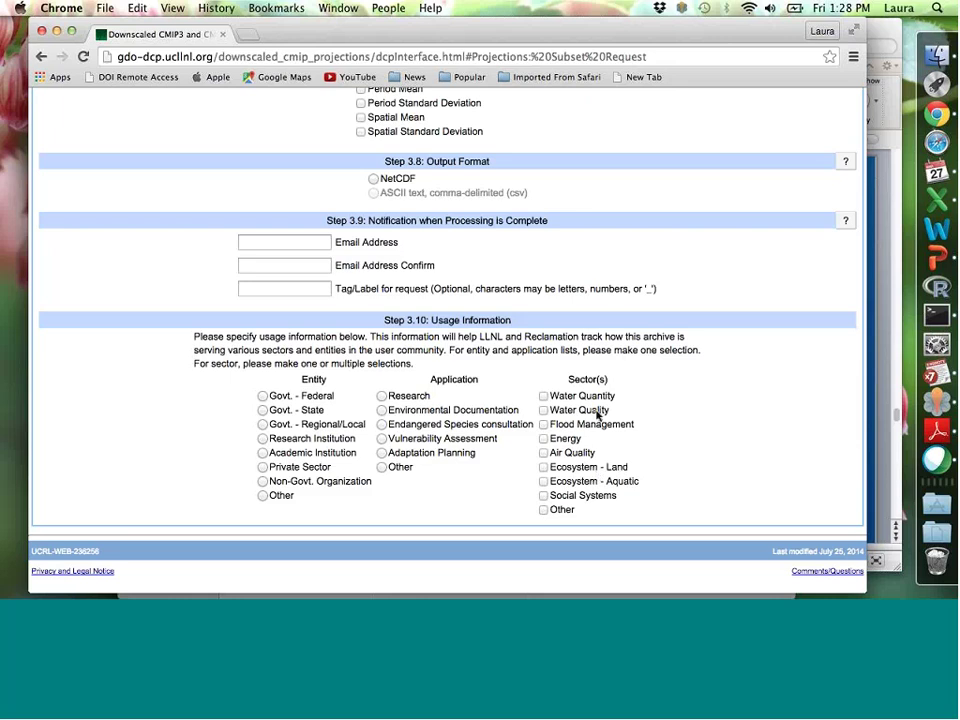
{"action": "scroll", "coordinate": [596, 415], "scroll_direction": "up", "scroll_amount": 10}
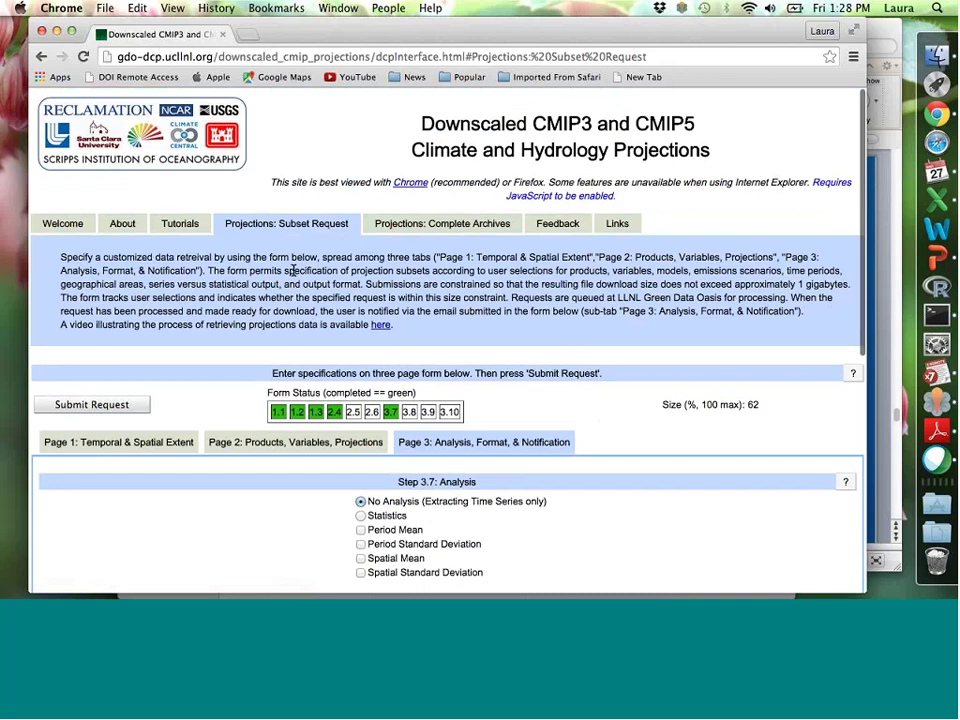
View the Complete Archives listing, then the Feedback form, then the Links page
{"action": "left_click", "coordinate": [448, 224]}
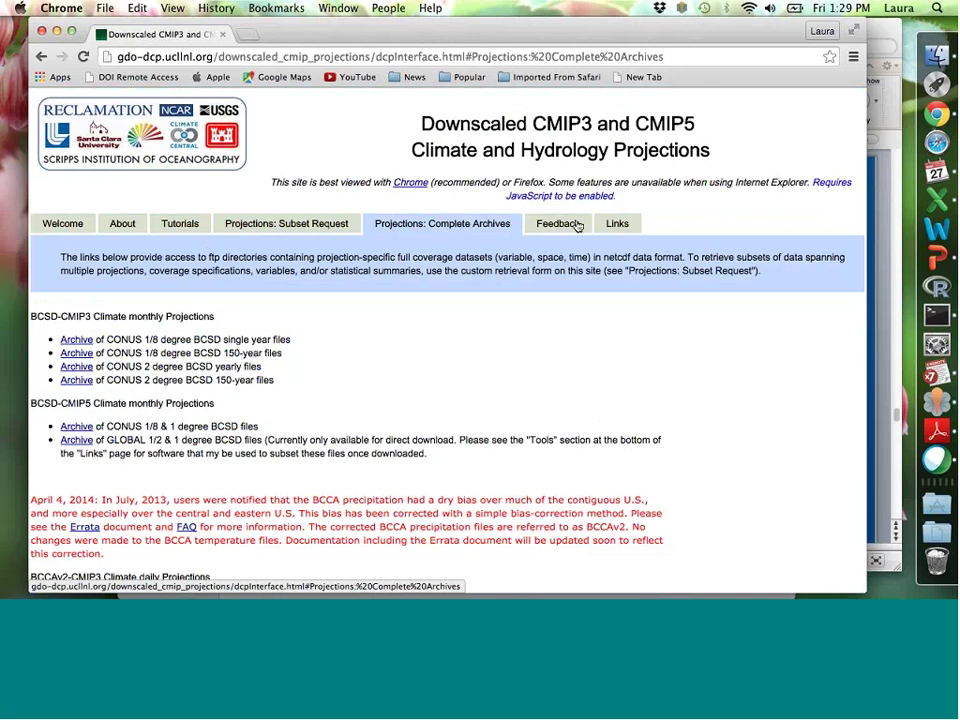
{"action": "left_click", "coordinate": [552, 226]}
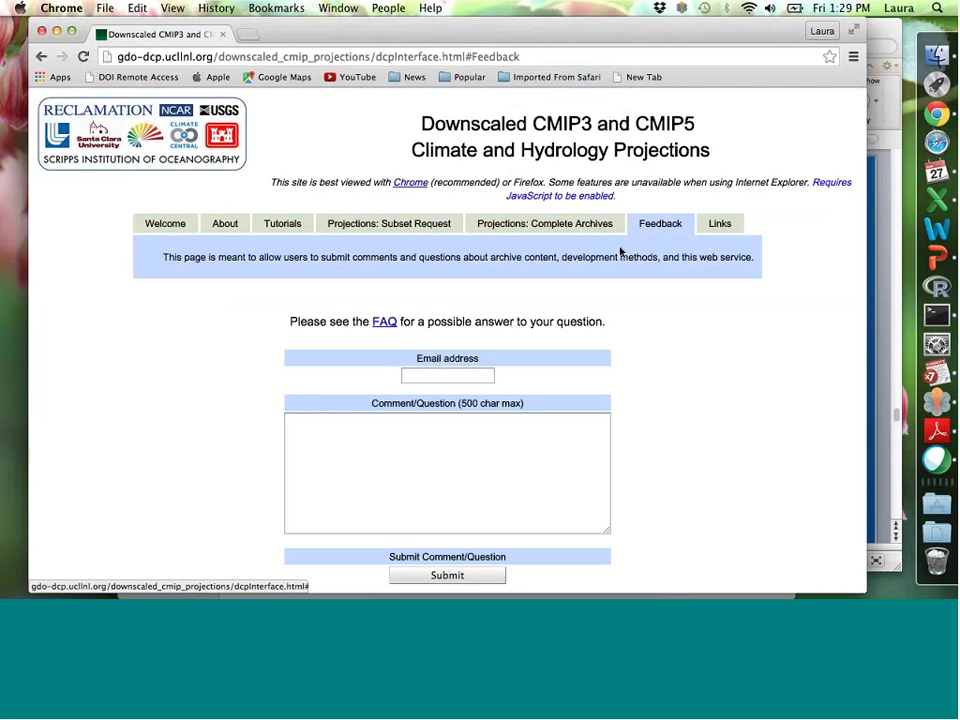
{"action": "scroll", "coordinate": [700, 320], "scroll_direction": "down", "scroll_amount": 3}
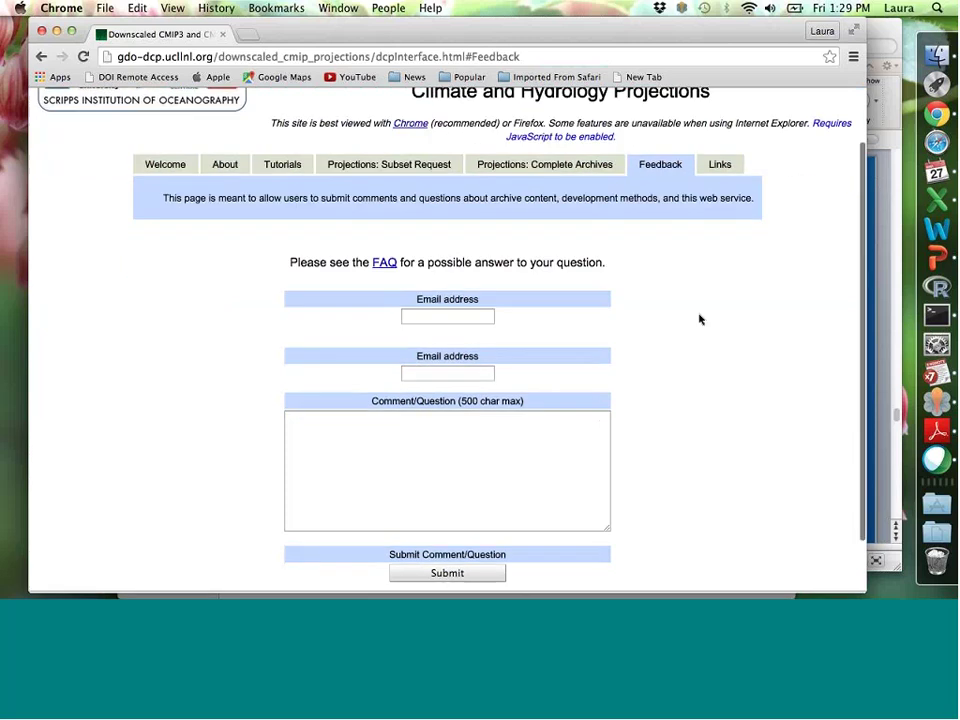
{"action": "scroll", "coordinate": [700, 320], "scroll_direction": "up", "scroll_amount": 3}
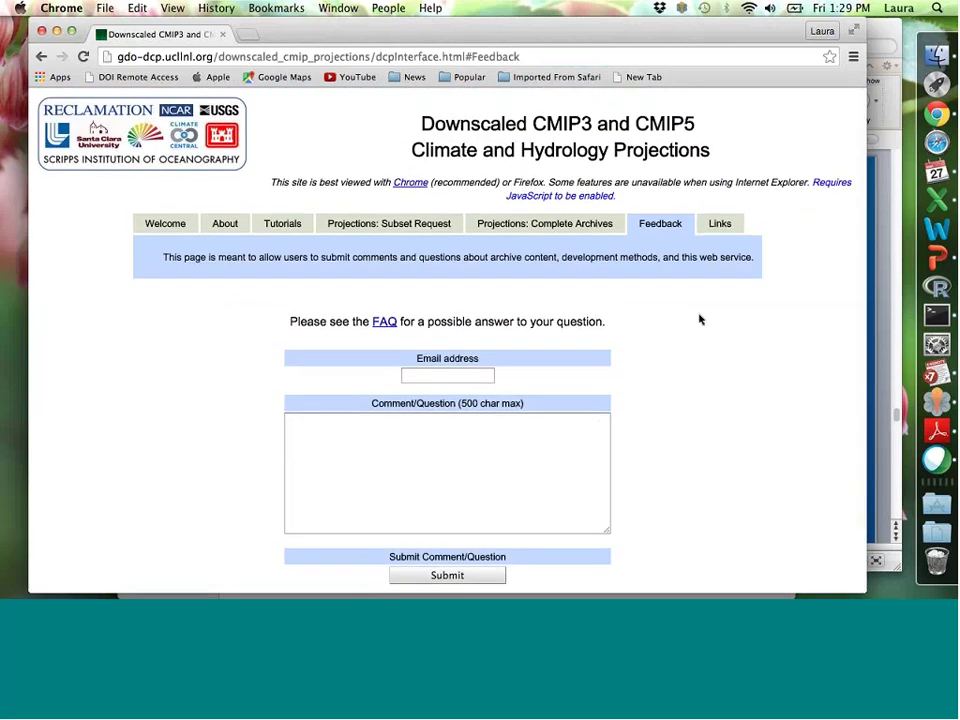
{"action": "left_click", "coordinate": [718, 226]}
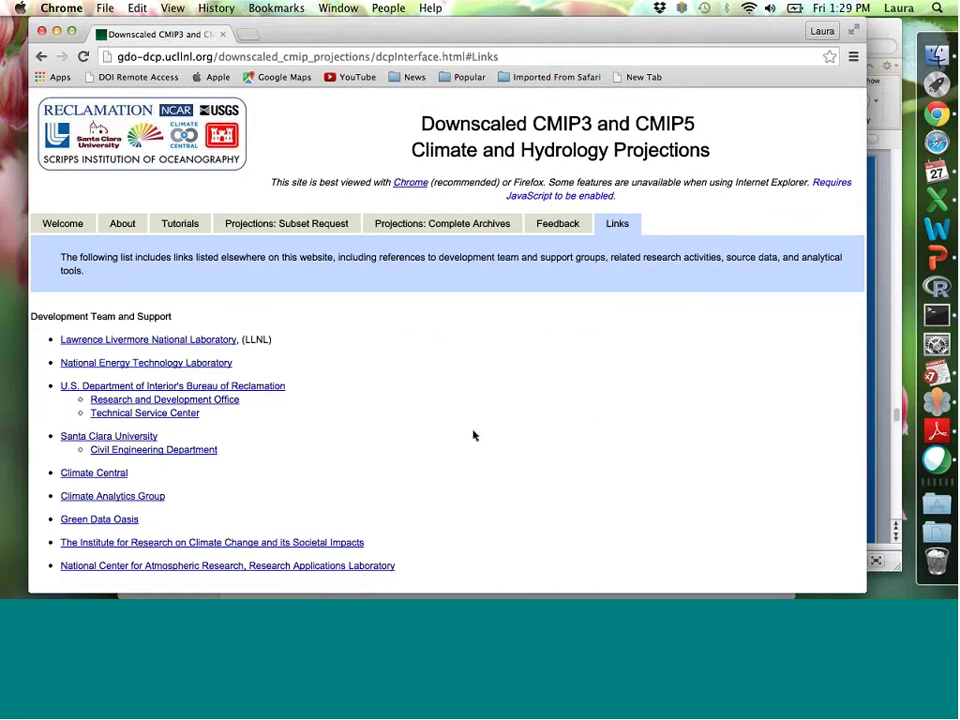
Scroll through the Links page's development team, videos, data and tools references, then return to the top
{"action": "scroll", "coordinate": [476, 437], "scroll_direction": "down", "scroll_amount": 5}
{"action": "scroll", "coordinate": [474, 435], "scroll_direction": "down", "scroll_amount": 10}
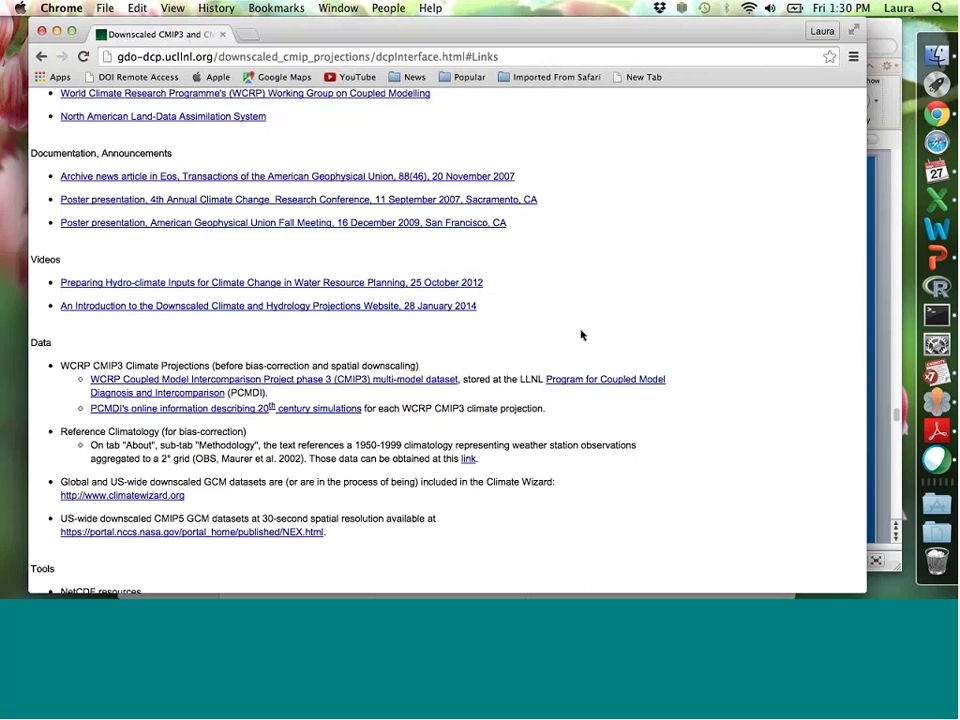
{"action": "scroll", "coordinate": [581, 333], "scroll_direction": "up", "scroll_amount": 1}
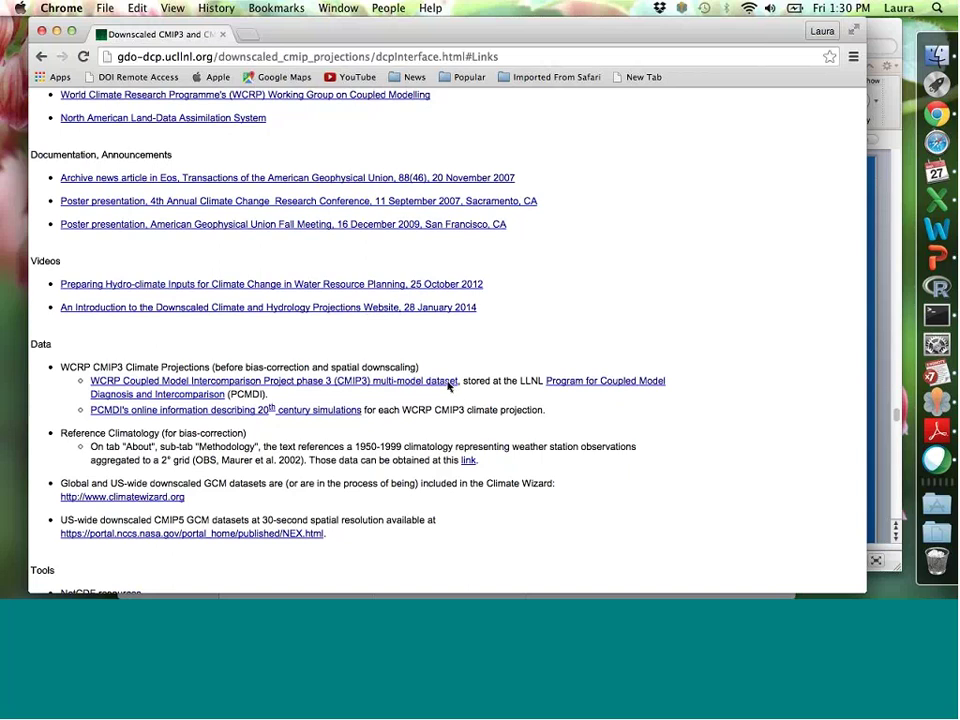
{"action": "scroll", "coordinate": [448, 386], "scroll_direction": "up", "scroll_amount": 1}
{"action": "scroll", "coordinate": [448, 386], "scroll_direction": "up", "scroll_amount": 15}
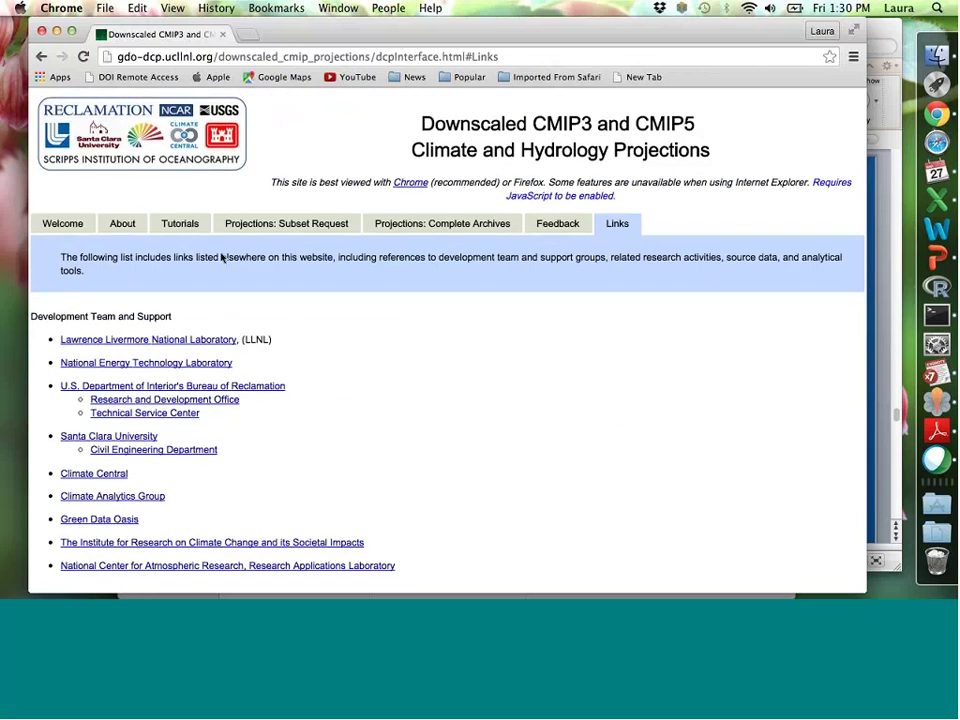
Read the BCSD Climate Tutorial #1 objectives and instructions on the Tutorials page, then scroll back up
{"action": "left_click", "coordinate": [182, 225]}
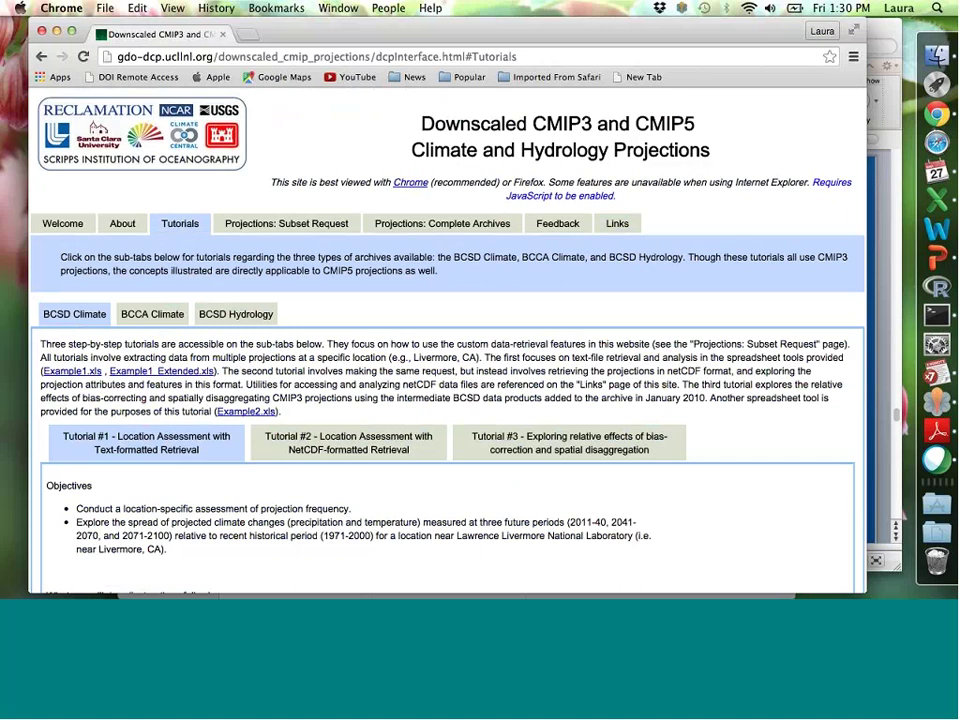
{"action": "scroll", "coordinate": [456, 353], "scroll_direction": "down", "scroll_amount": 4}
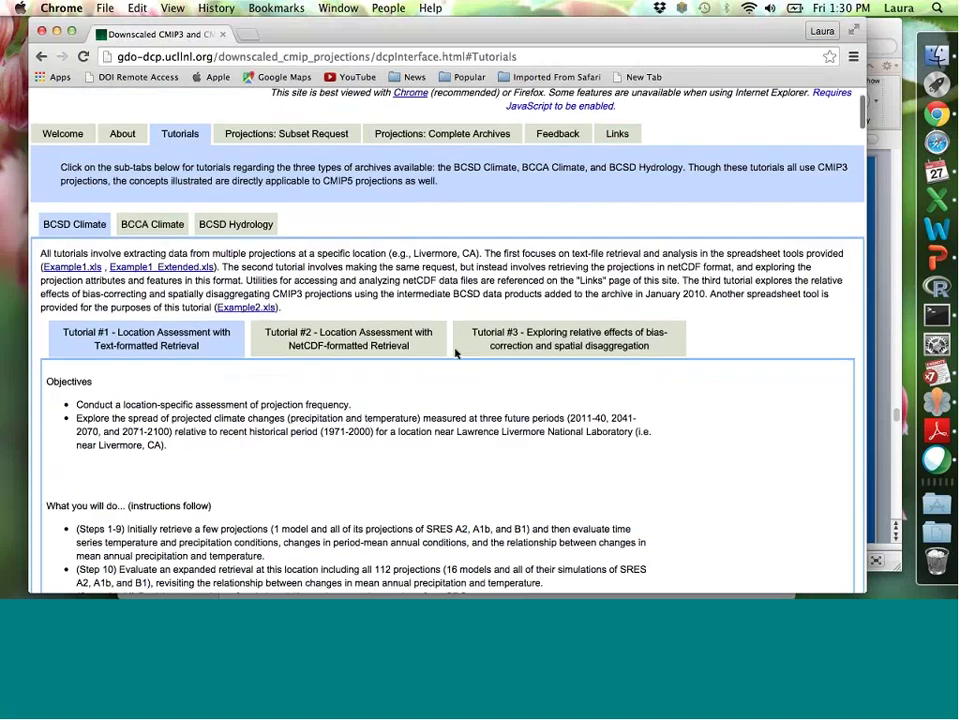
{"action": "scroll", "coordinate": [456, 353], "scroll_direction": "down", "scroll_amount": 10}
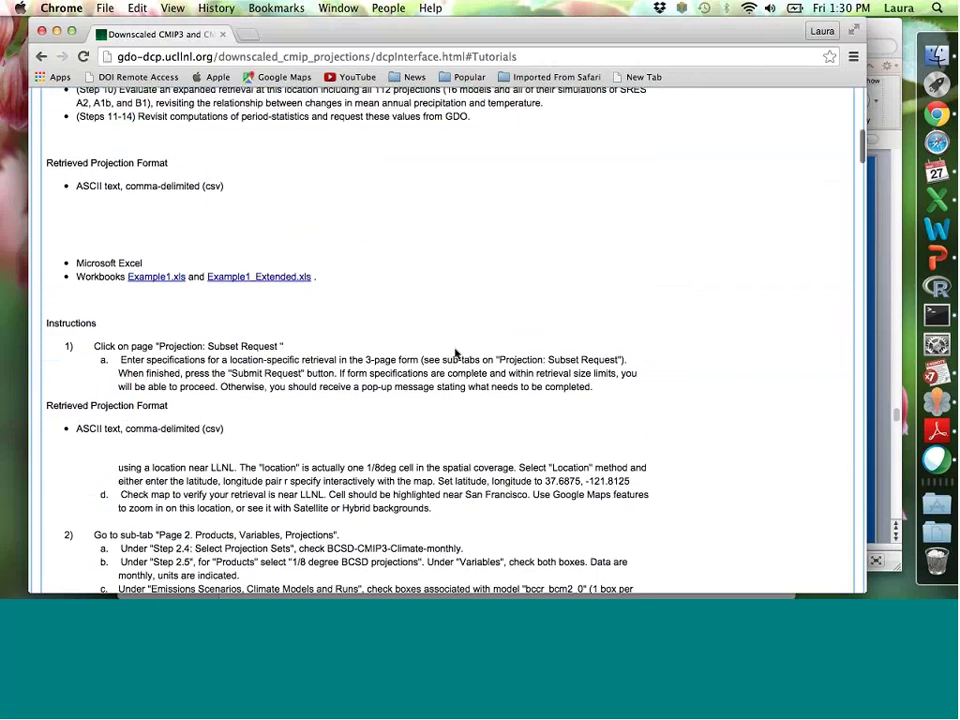
{"action": "scroll", "coordinate": [456, 350], "scroll_direction": "up", "scroll_amount": 7}
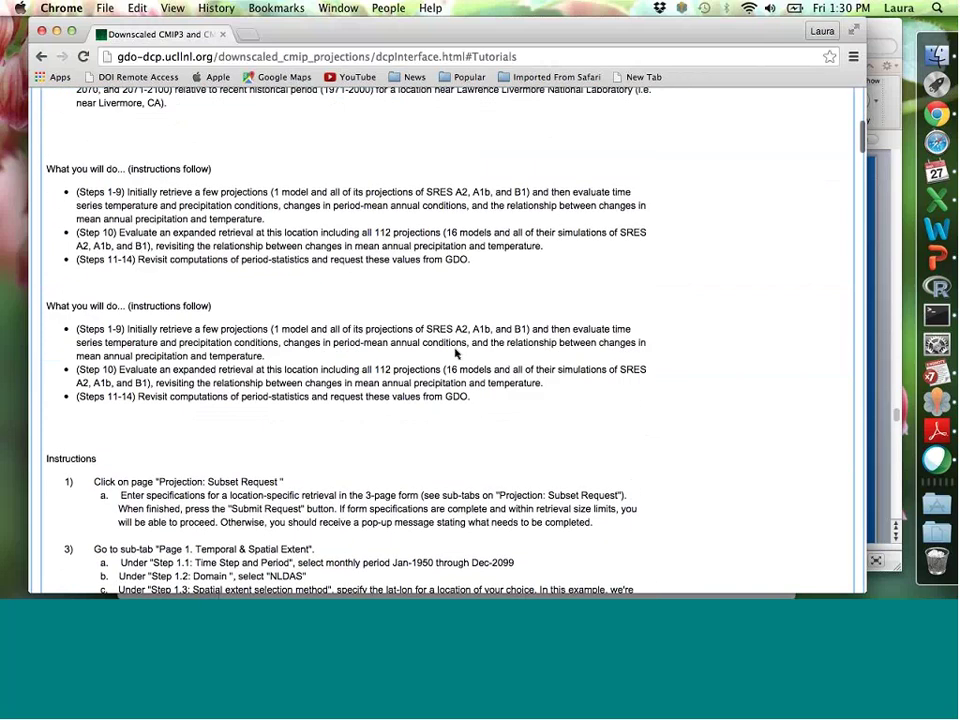
{"action": "scroll", "coordinate": [456, 353], "scroll_direction": "up", "scroll_amount": 4}
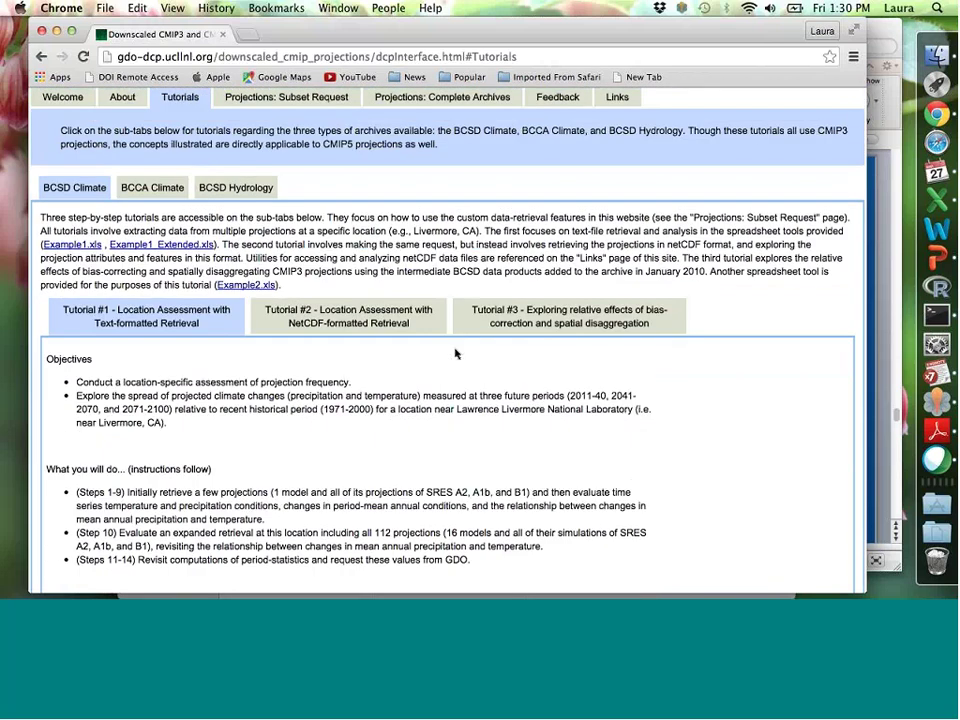